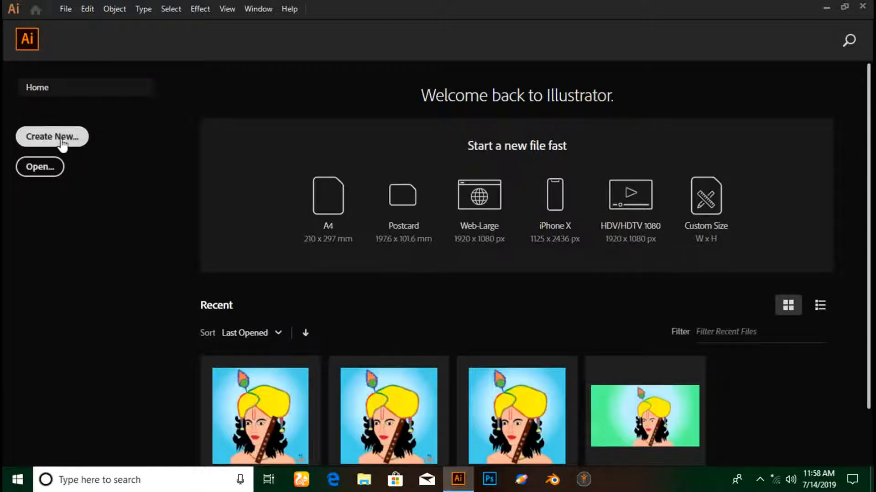
Step: Create a new 1920 x 1080 px Web-Large document and fit its artboard on screen
{"action": "left_click", "coordinate": [56, 144]}
{"action": "left_click", "coordinate": [55, 137]}
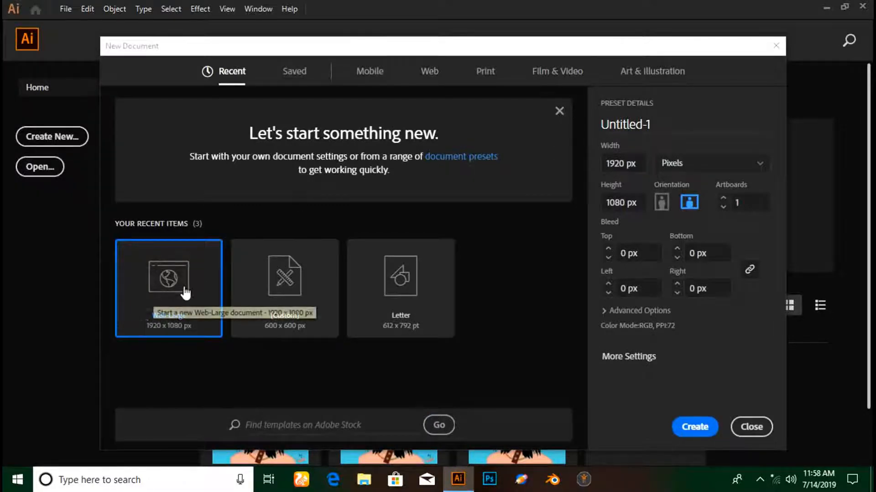
{"action": "left_click", "coordinate": [694, 427]}
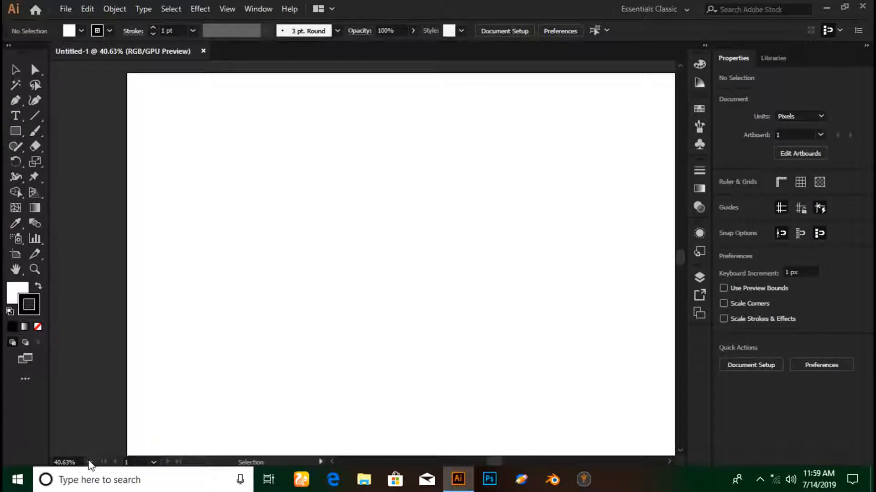
{"action": "left_click", "coordinate": [89, 462]}
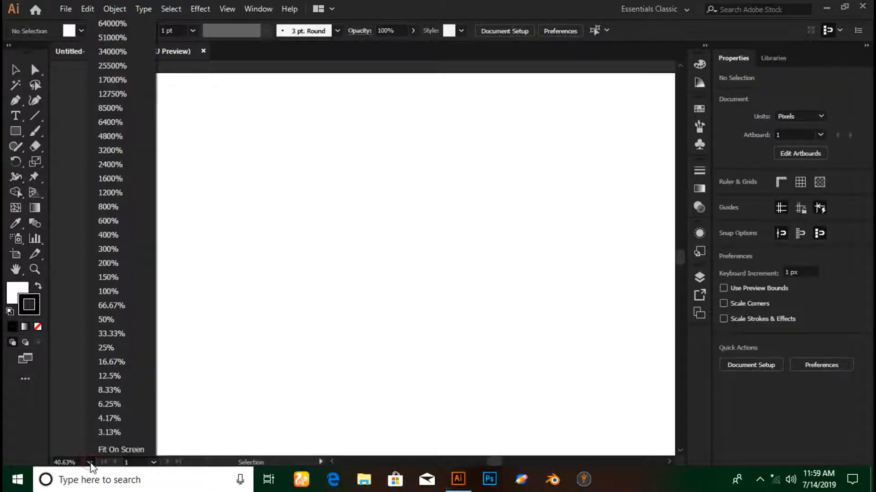
{"action": "left_click", "coordinate": [106, 451]}
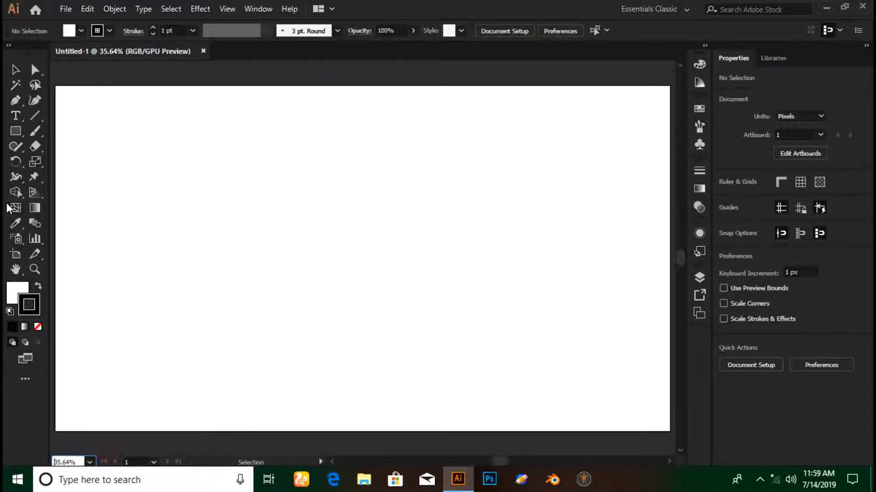
Step: Draw a circle about 774 px in diameter on the left half of the artboard with the Ellipse tool
{"action": "left_click", "coordinate": [14, 134]}
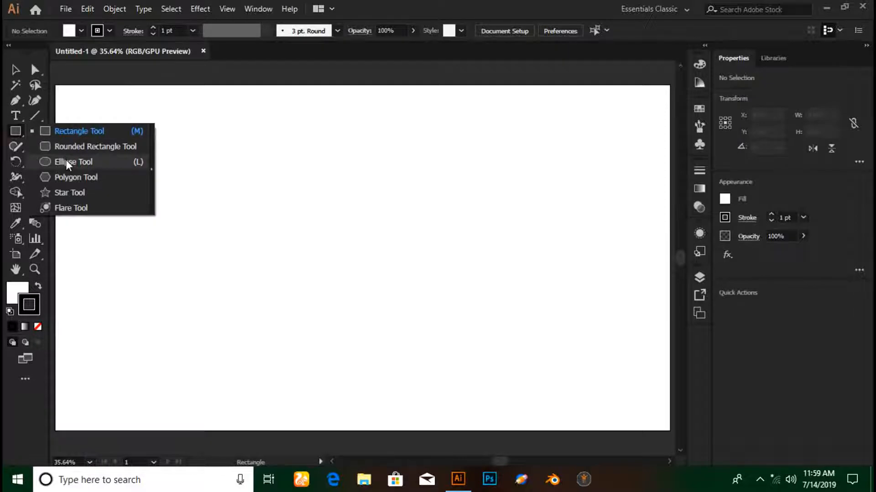
{"action": "left_click", "coordinate": [66, 162]}
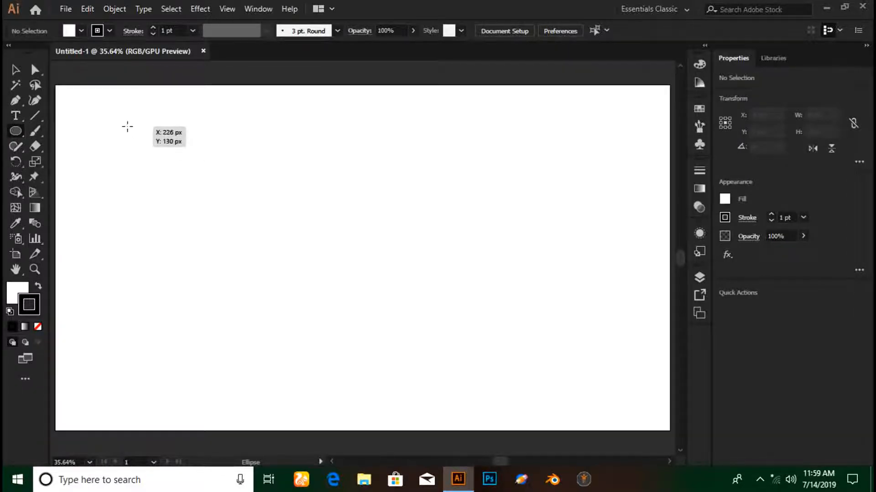
{"action": "left_click_drag", "start_coordinate": [127, 126], "coordinate": [362, 371]}
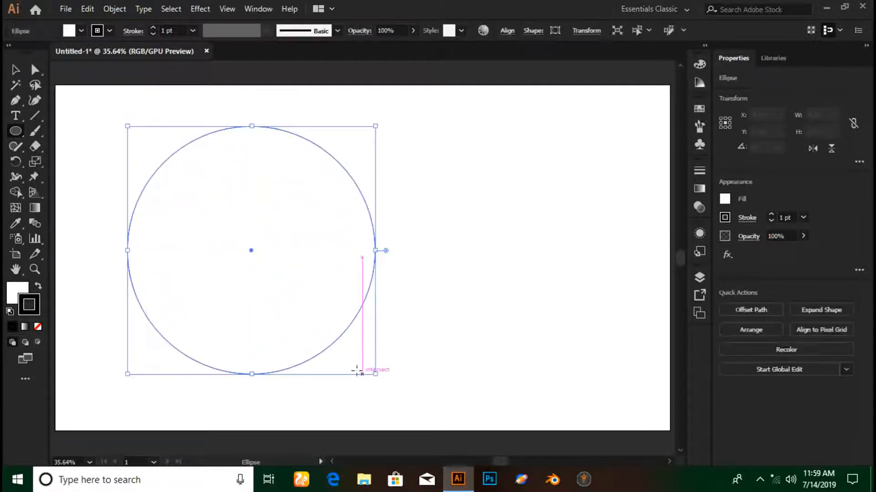
Step: Set the circle's stroke weight to 8 pt and remove its fill
{"action": "left_click", "coordinate": [153, 26]}
{"action": "left_click", "coordinate": [152, 26]}
{"action": "left_click", "coordinate": [152, 26]}
{"action": "left_click", "coordinate": [152, 26]}
{"action": "left_click", "coordinate": [152, 27]}
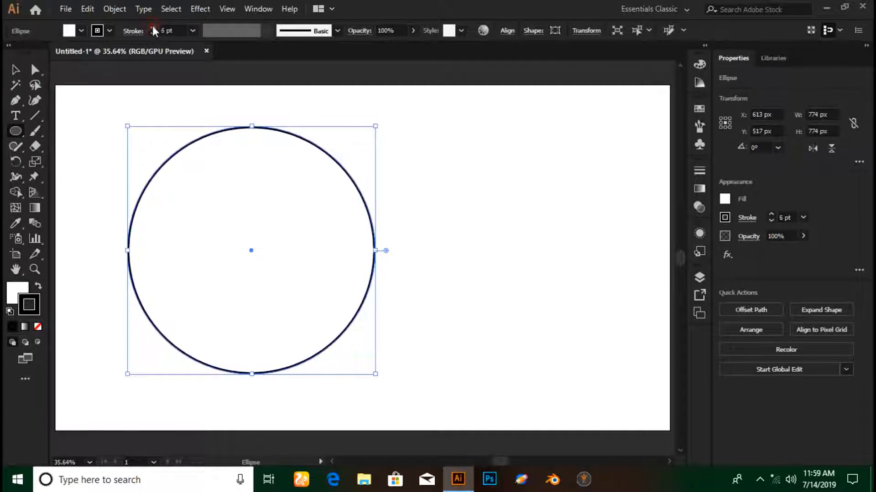
{"action": "left_click", "coordinate": [152, 26]}
{"action": "left_click", "coordinate": [152, 26]}
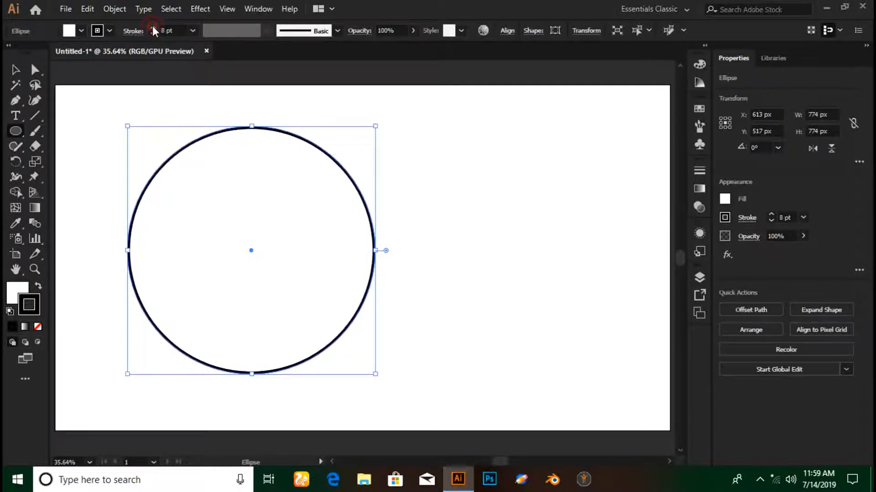
{"action": "left_click", "coordinate": [14, 292]}
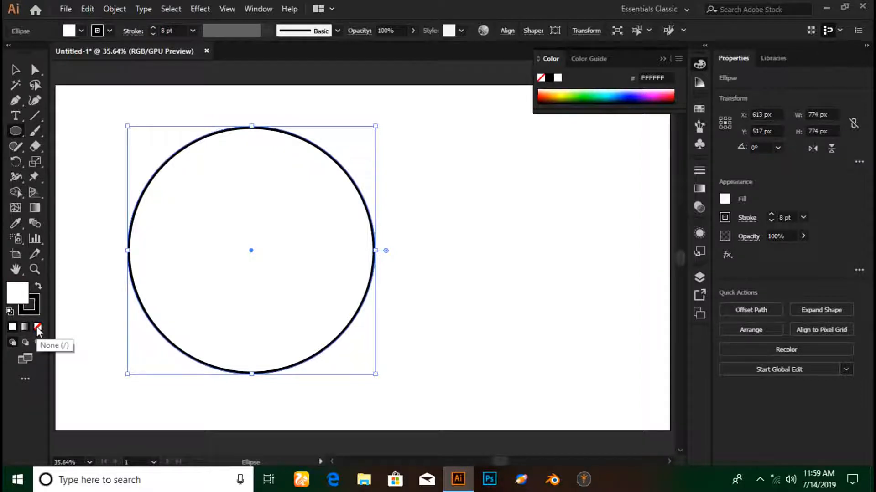
{"action": "left_click", "coordinate": [37, 327]}
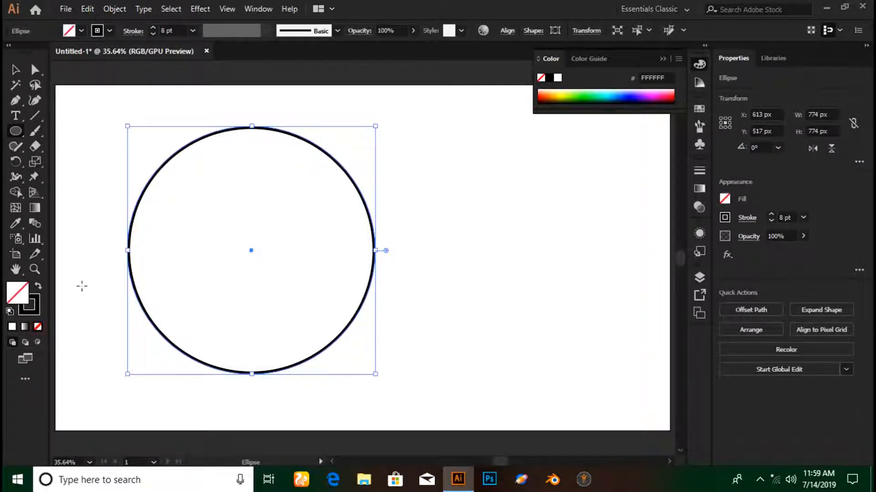
{"action": "left_click", "coordinate": [15, 70]}
{"action": "left_click", "coordinate": [98, 122]}
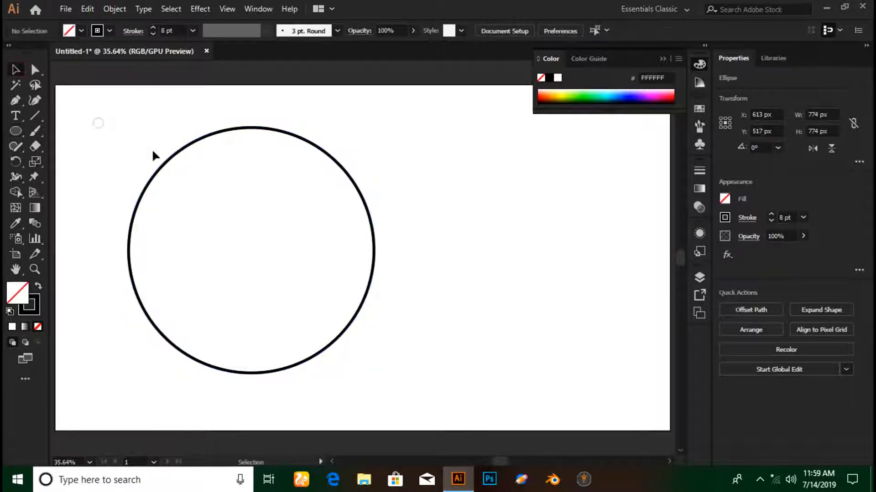
Step: Move the circle up and to the left on the artboard and shrink it proportionally to about 632 px in diameter
{"action": "left_click", "coordinate": [165, 164]}
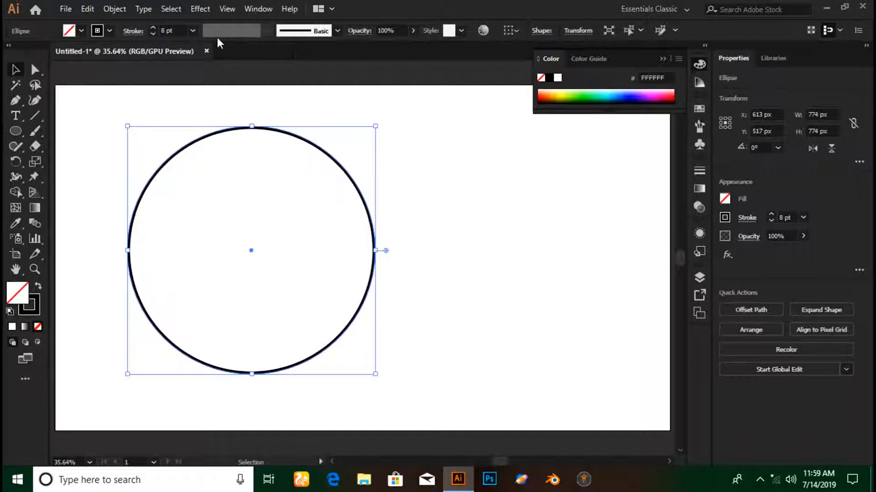
{"action": "left_click_drag", "start_coordinate": [210, 139], "coordinate": [184, 114]}
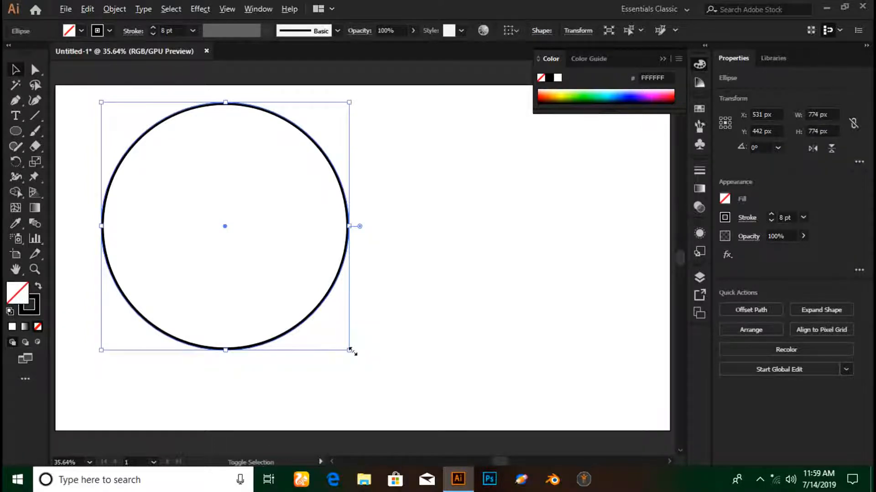
{"action": "left_click_drag", "start_coordinate": [350, 351], "coordinate": [340, 324]}
{"action": "left_click", "coordinate": [395, 248]}
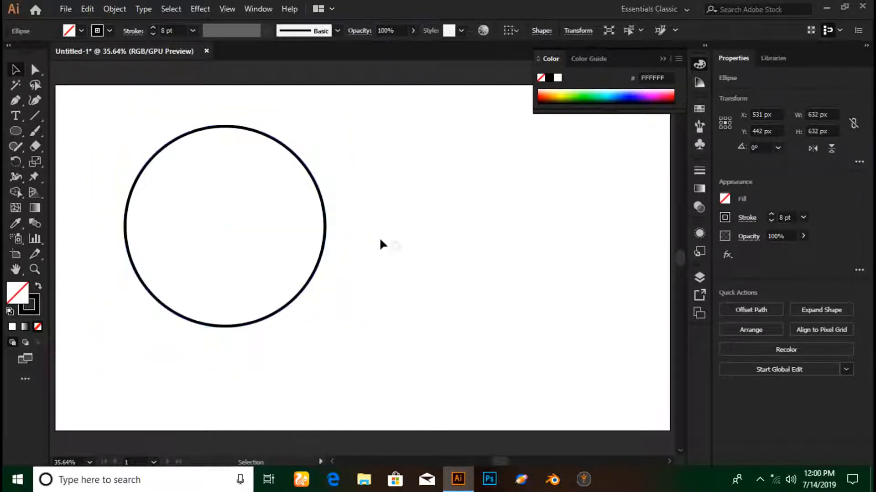
{"action": "left_click", "coordinate": [316, 181]}
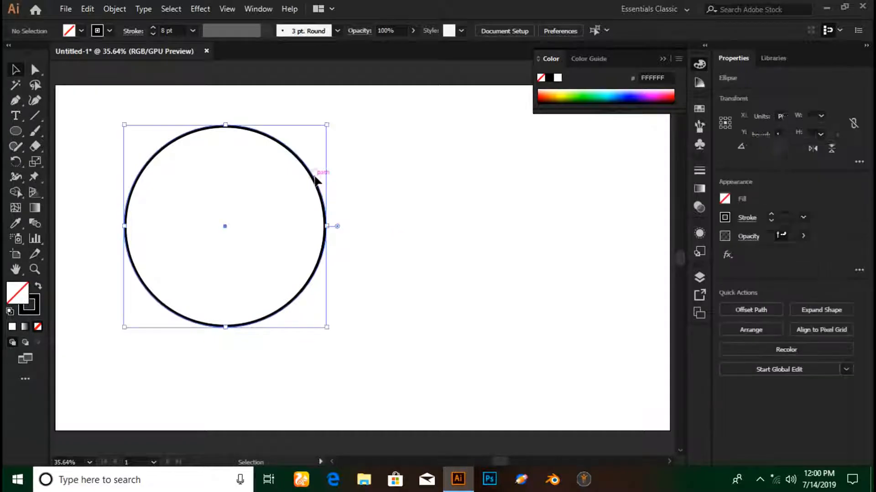
Step: Draw an open, curved S-like path about 376 x 613 px to the right of the circle with the Pen tool
{"action": "left_click", "coordinate": [16, 103]}
{"action": "left_click", "coordinate": [519, 171]}
{"action": "left_click_drag", "start_coordinate": [479, 199], "coordinate": [527, 274]}
{"action": "left_click_drag", "start_coordinate": [519, 309], "coordinate": [481, 342]}
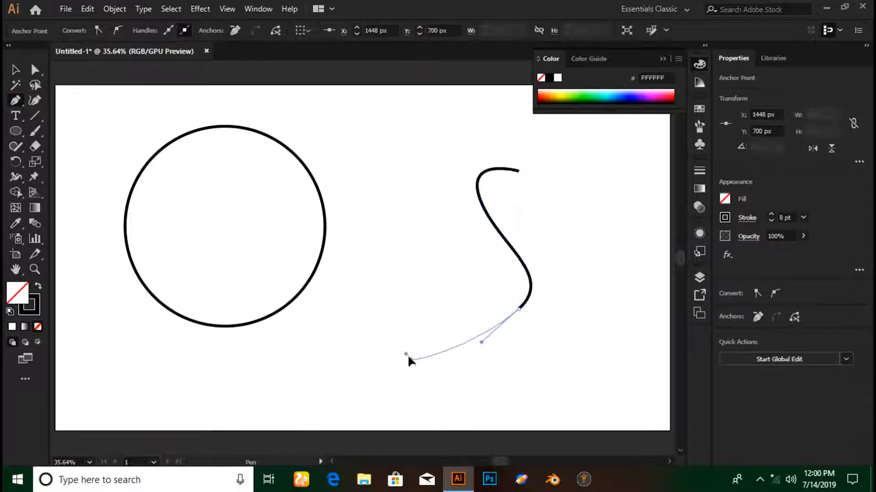
{"action": "left_click_drag", "start_coordinate": [409, 359], "coordinate": [397, 338]}
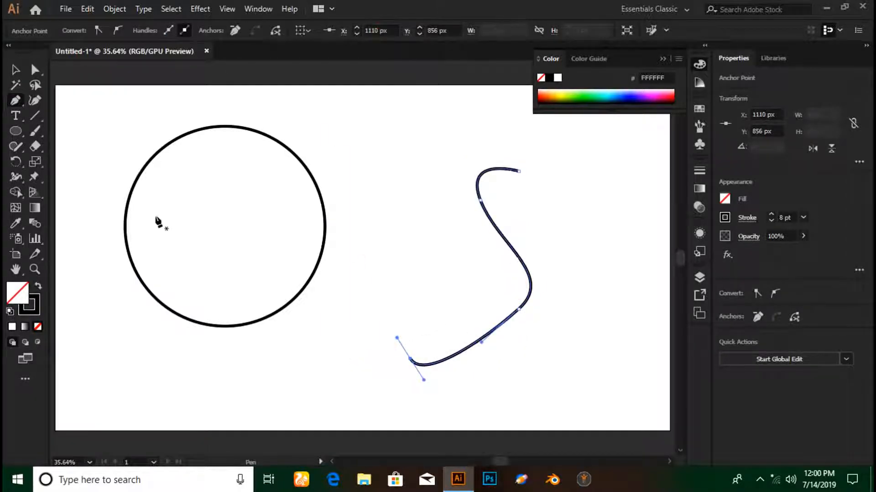
{"action": "left_click", "coordinate": [13, 71]}
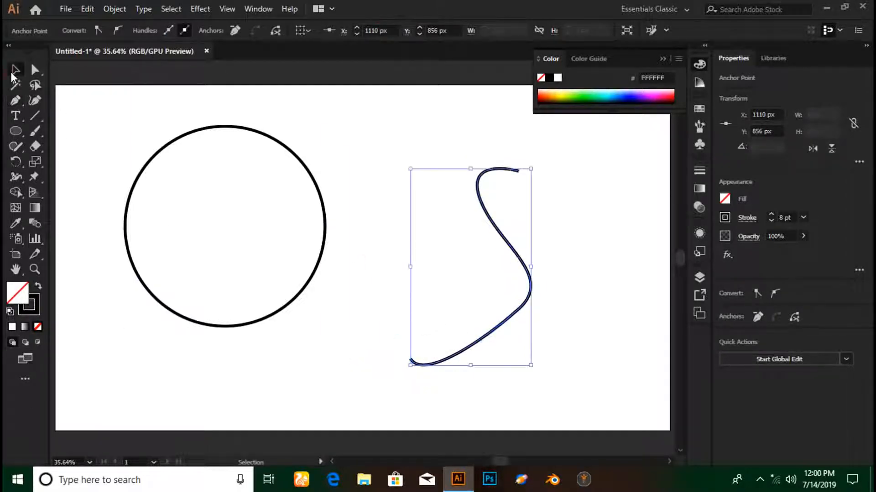
{"action": "left_click", "coordinate": [414, 136]}
Step: Apply the lens-shaped width profile, tapered at both ends, to the S-like path and set its stroke weight to 49 pt
{"action": "left_click", "coordinate": [482, 176]}
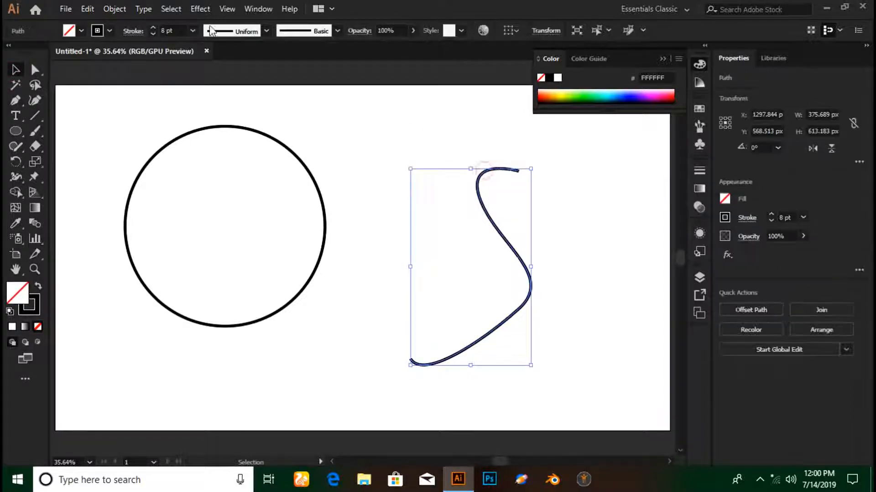
{"action": "left_click", "coordinate": [266, 31]}
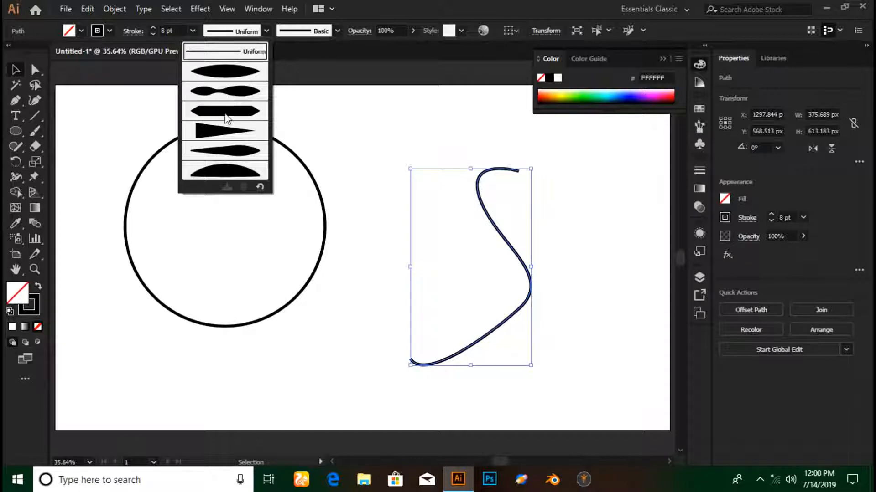
{"action": "left_click", "coordinate": [223, 73]}
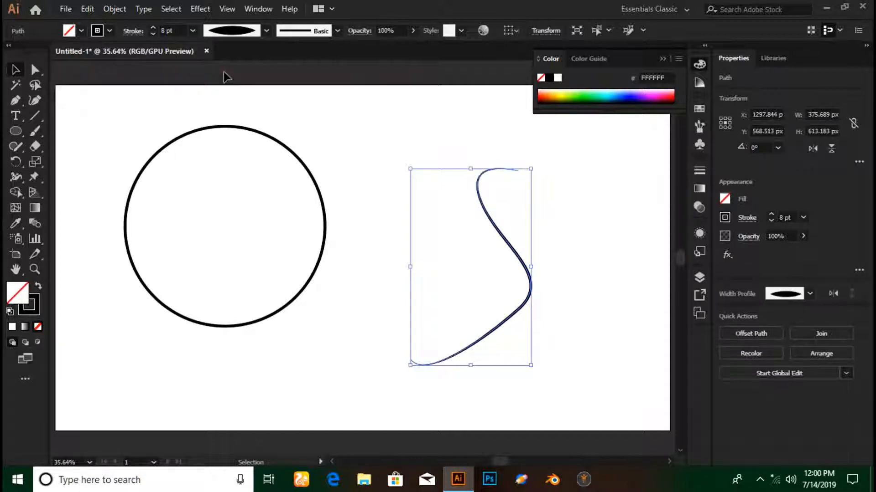
{"action": "left_click", "coordinate": [153, 27]}
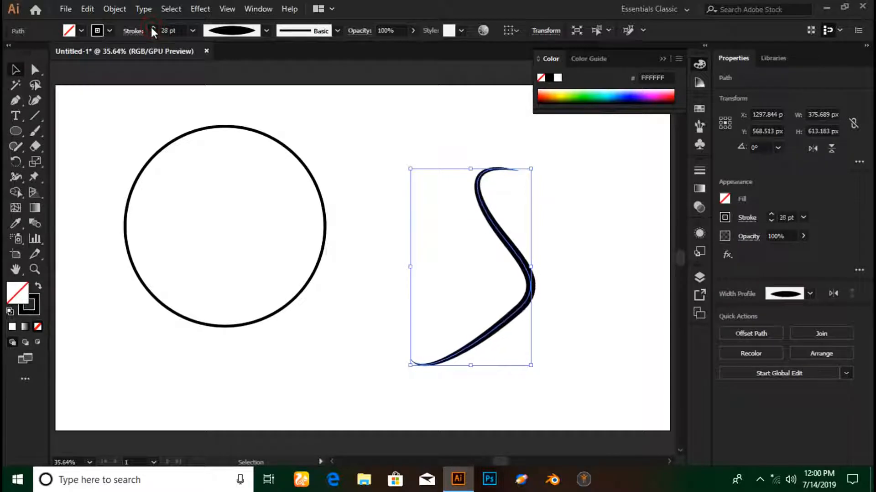
{"action": "left_click_drag", "start_coordinate": [153, 28], "coordinate": [152, 28]}
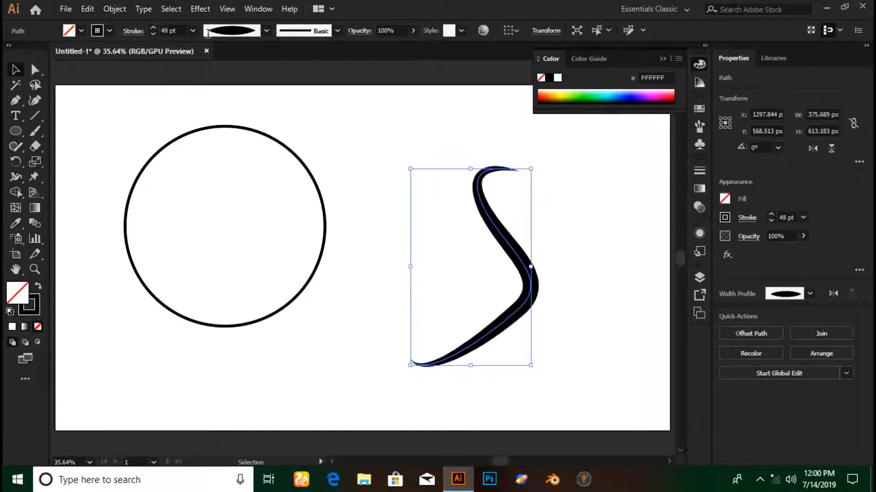
Step: Try the one-sided arch width profile on the S-like path and switch it to the double-bulge profile
{"action": "left_click", "coordinate": [266, 31]}
{"action": "left_click", "coordinate": [235, 175]}
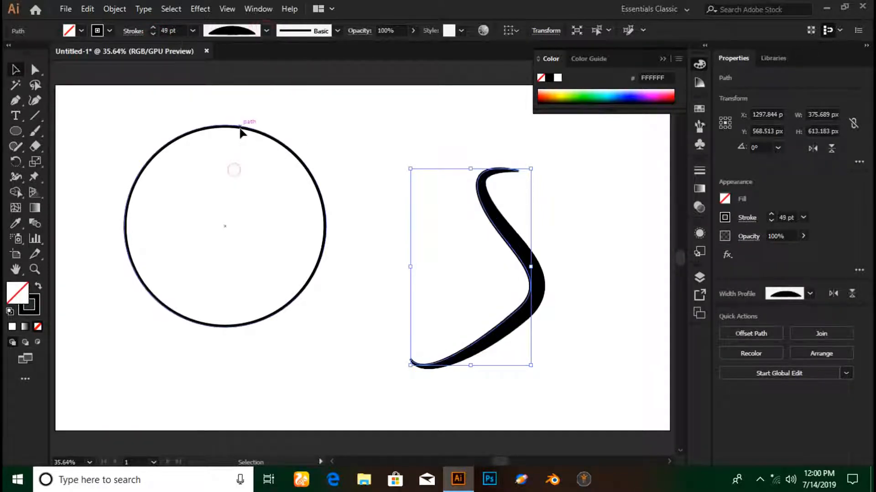
{"action": "left_click", "coordinate": [266, 31]}
{"action": "left_click", "coordinate": [234, 99]}
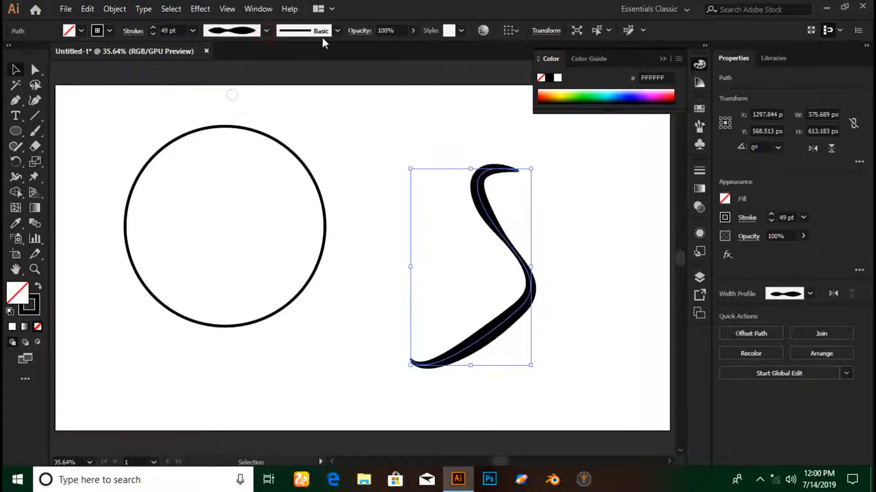
{"action": "left_click", "coordinate": [327, 29]}
{"action": "scroll", "coordinate": [265, 95], "scroll_direction": "down", "scroll_amount": 1}
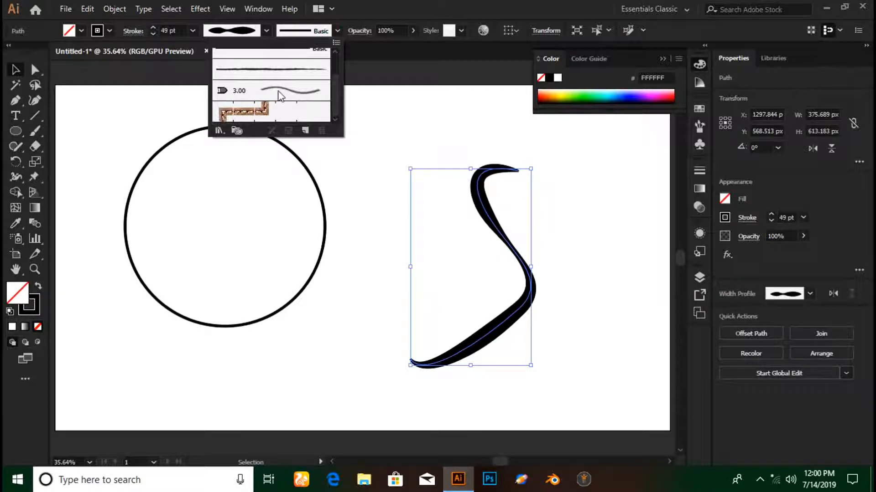
{"action": "left_click", "coordinate": [413, 121]}
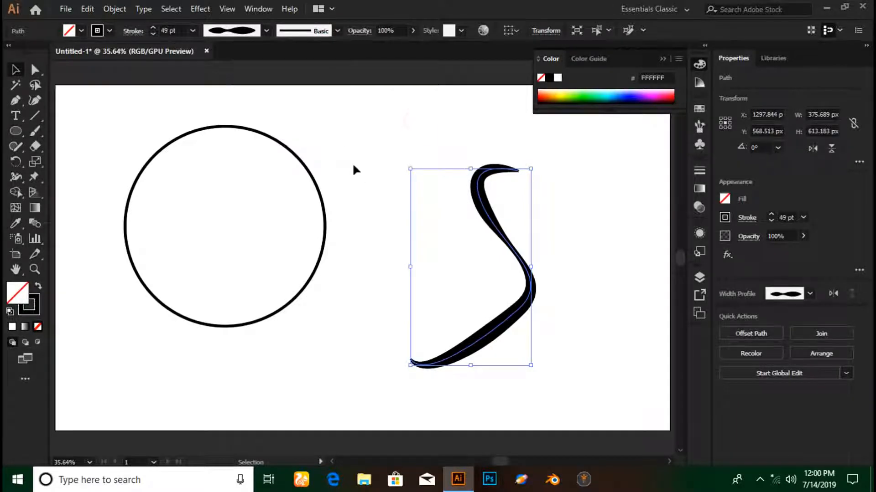
Step: Move the S-like path up and left so that it sits beside the circle's right edge, and deselect it
{"action": "left_click", "coordinate": [354, 166]}
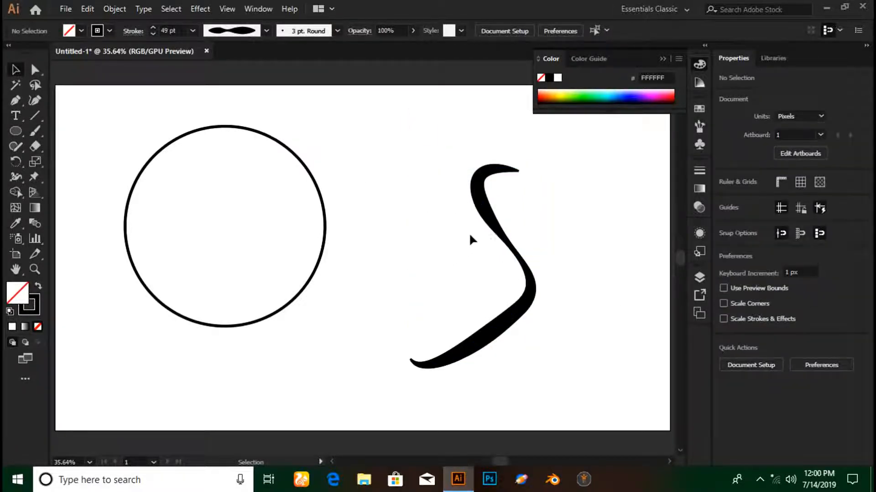
{"action": "left_click_drag", "start_coordinate": [512, 244], "coordinate": [417, 206]}
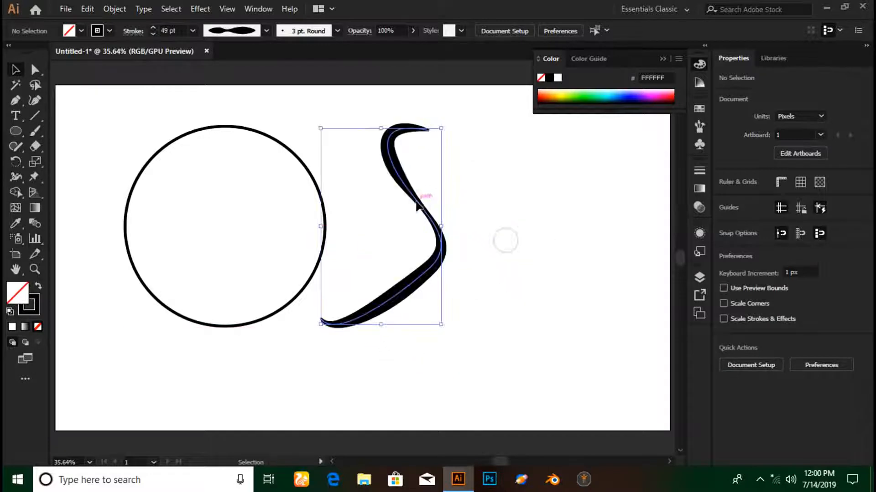
{"action": "left_click", "coordinate": [530, 211]}
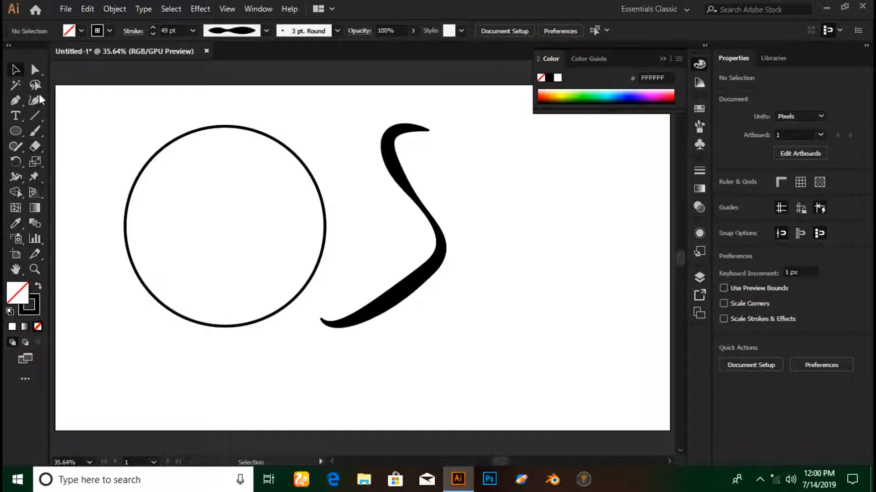
Step: Draw a small Y-shaped open path with curved arms in the artboard's lower right area with the Pen tool
{"action": "left_click", "coordinate": [15, 103]}
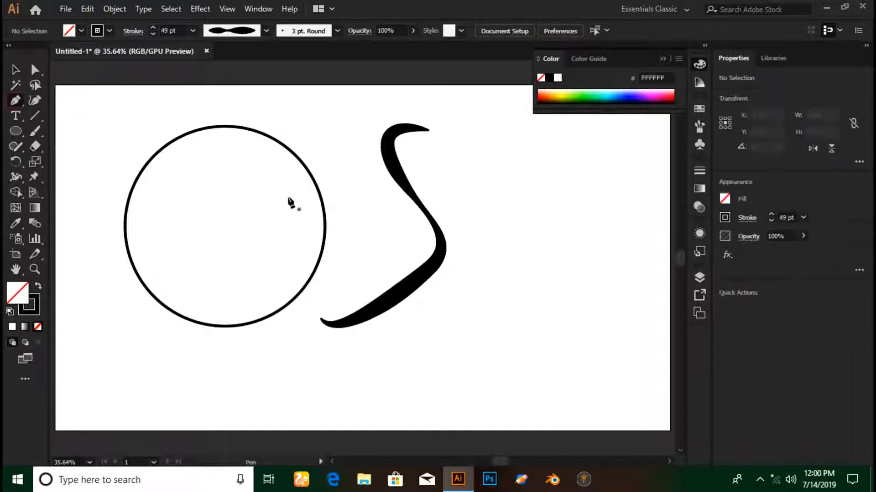
{"action": "left_click", "coordinate": [498, 312]}
{"action": "left_click_drag", "start_coordinate": [498, 312], "coordinate": [525, 345]}
{"action": "left_click", "coordinate": [524, 344]}
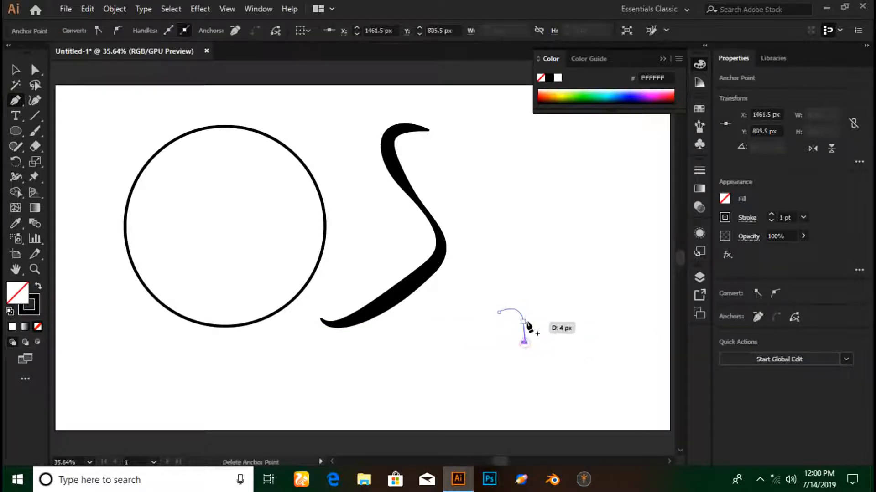
{"action": "left_click", "coordinate": [537, 299]}
{"action": "mouse_move", "coordinate": [555, 297]}
{"action": "left_mouse_down"}
{"action": "mouse_move", "coordinate": [548, 292]}
{"action": "mouse_move", "coordinate": [548, 299]}
{"action": "left_mouse_up"}
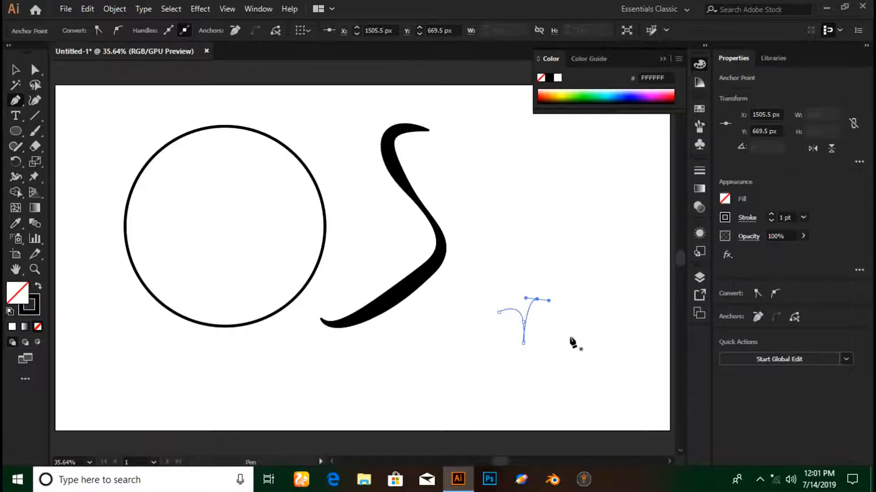
{"action": "scroll", "coordinate": [571, 341], "scroll_direction": "up", "scroll_amount": 2}
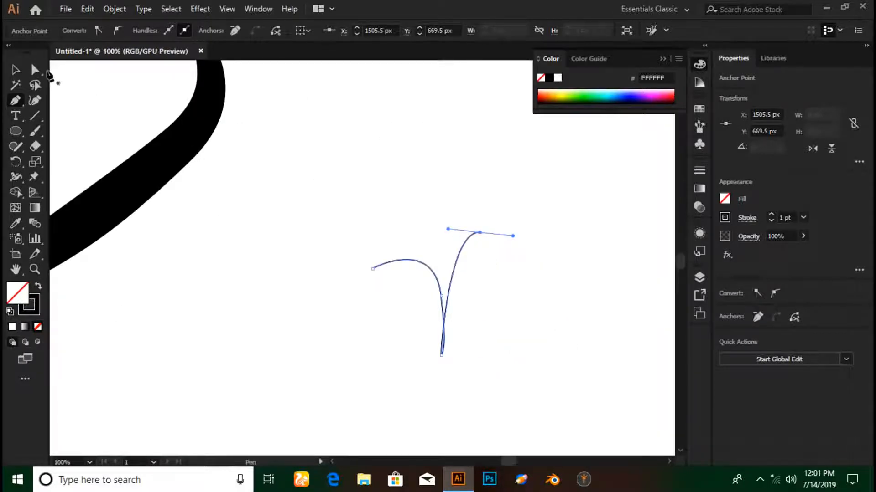
Step: Try to even out the Y-shaped path by adjusting its right arm's handle and left end point with Direct Selection
{"action": "left_click", "coordinate": [35, 69]}
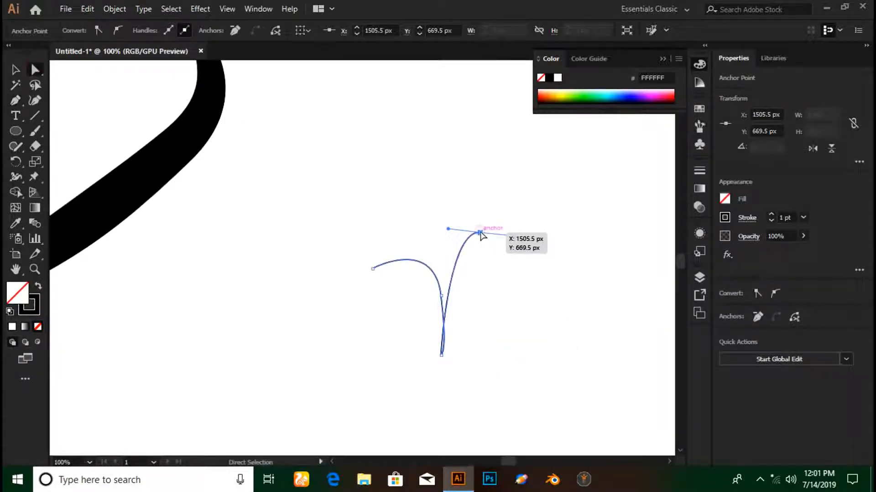
{"action": "left_click_drag", "start_coordinate": [479, 233], "coordinate": [666, 296]}
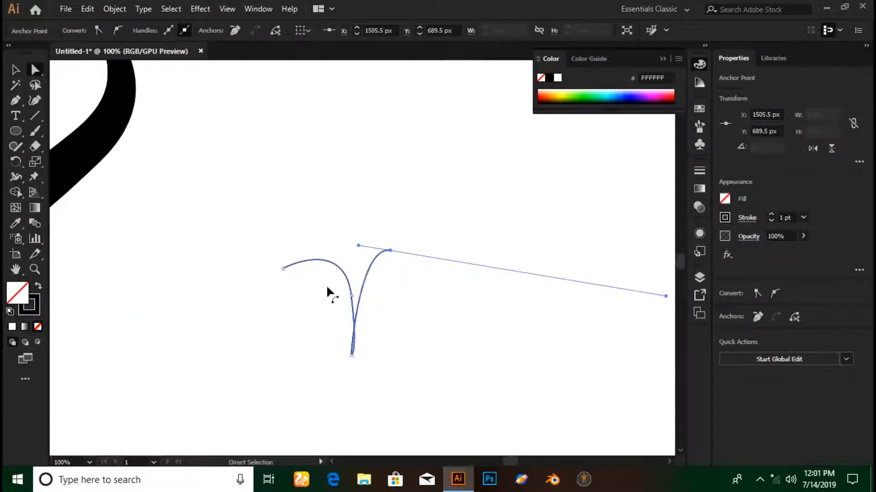
{"action": "left_click_drag", "start_coordinate": [280, 267], "coordinate": [303, 259]}
{"action": "left_click", "coordinate": [395, 364]}
{"action": "left_click", "coordinate": [355, 355]}
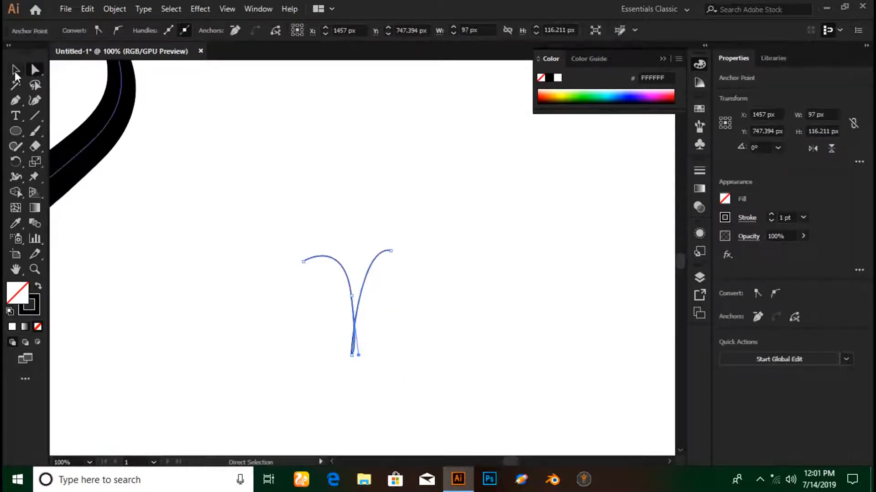
Step: Select the whole Y-shaped path and delete it
{"action": "left_click", "coordinate": [288, 264]}
{"action": "left_click_drag", "start_coordinate": [273, 227], "coordinate": [463, 400]}
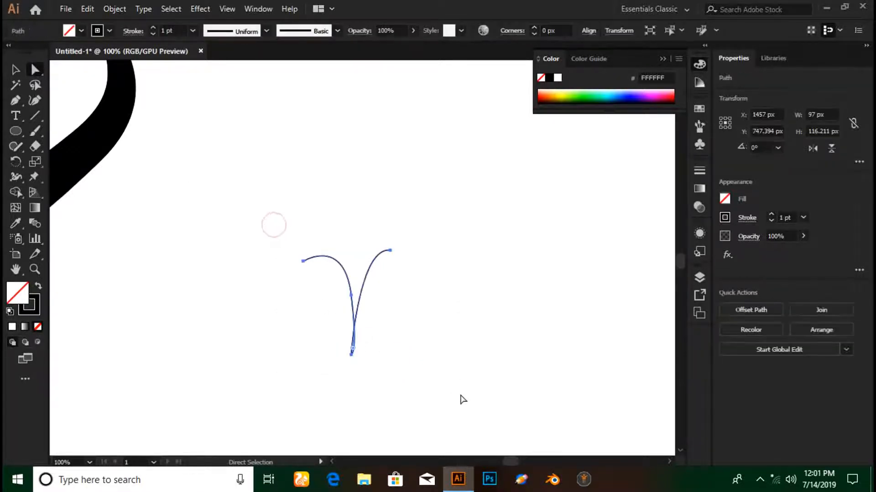
{"action": "key", "text": "Delete"}
Step: Draw a new Y-shaped open Pen path about 112 by 119 px, with two outward-curving arms meeting at a pointed base, and deselect it
{"action": "left_click", "coordinate": [16, 101]}
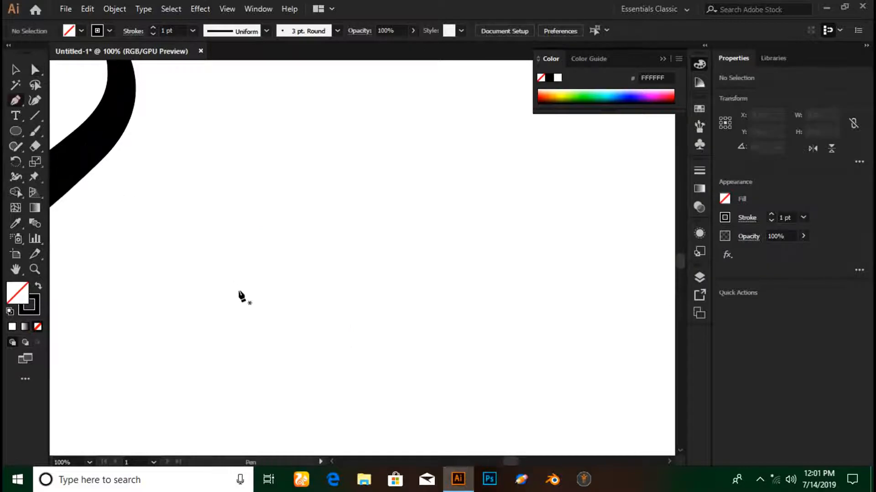
{"action": "left_click", "coordinate": [262, 281]}
{"action": "left_click_drag", "start_coordinate": [317, 301], "coordinate": [321, 366]}
{"action": "left_click", "coordinate": [321, 365]}
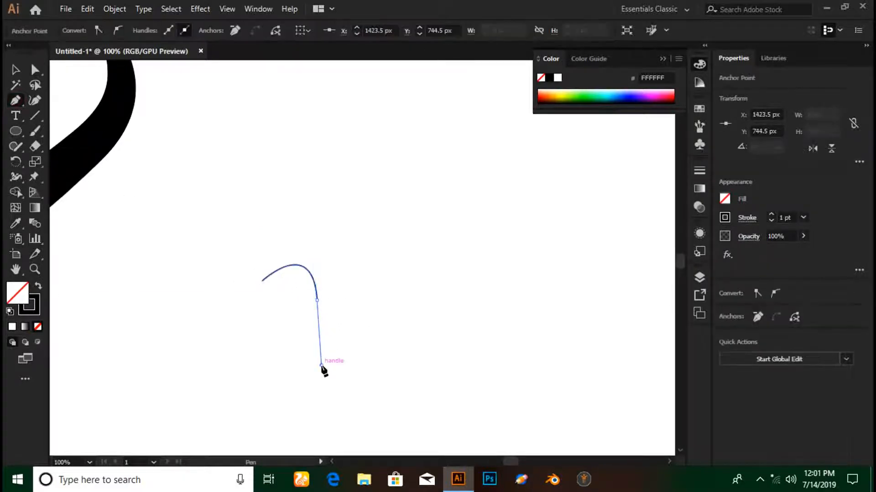
{"action": "mouse_move", "coordinate": [338, 258]}
{"action": "left_mouse_down"}
{"action": "mouse_move", "coordinate": [370, 259]}
{"action": "mouse_move", "coordinate": [355, 256]}
{"action": "left_mouse_up"}
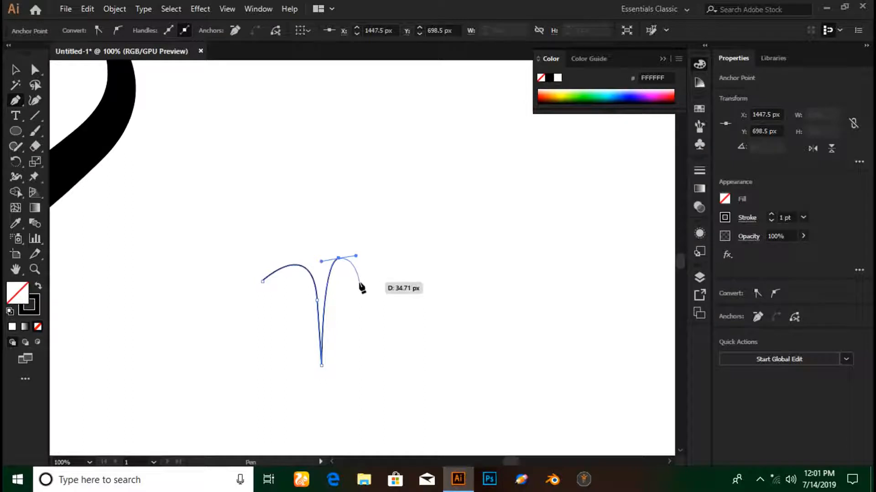
{"action": "left_click", "coordinate": [363, 269]}
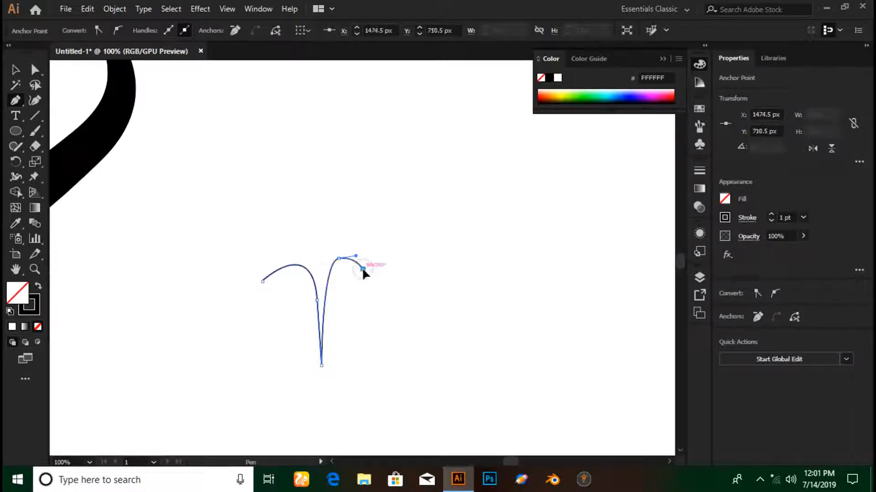
{"action": "key", "text": "Escape"}
{"action": "left_click", "coordinate": [15, 71]}
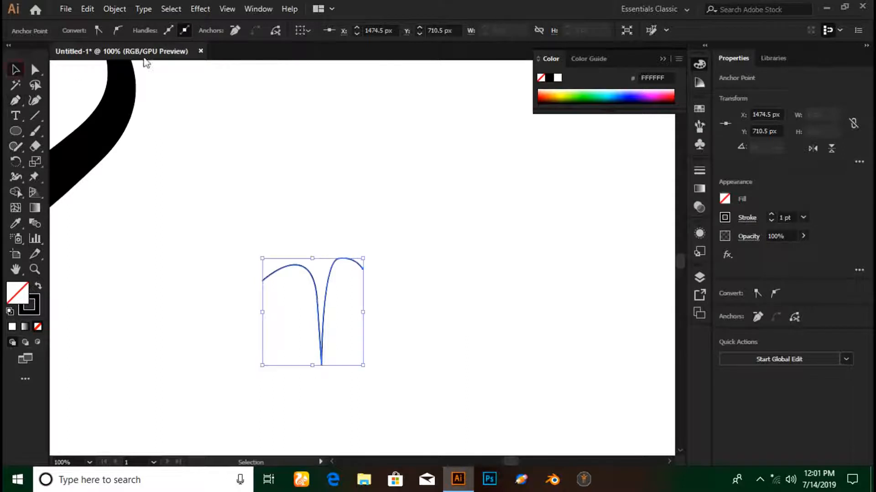
{"action": "left_click", "coordinate": [245, 160]}
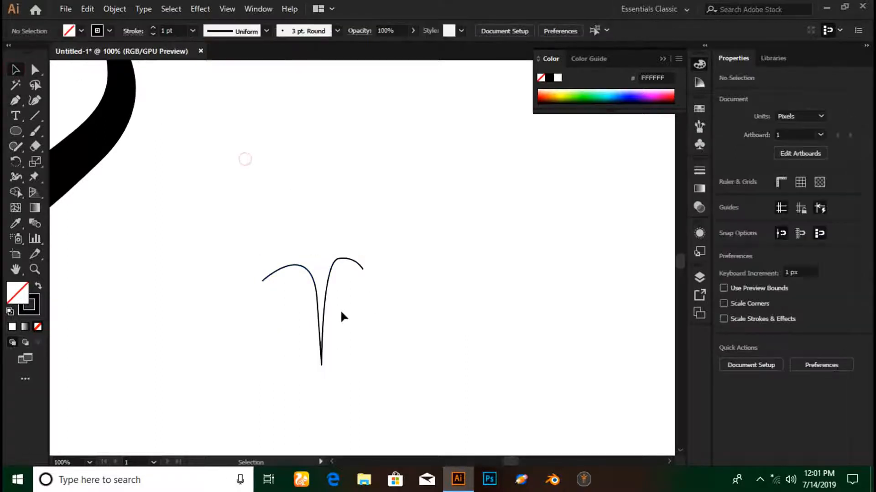
Step: Set the Y-shaped path's stroke weight to 7 pt
{"action": "left_click", "coordinate": [305, 269]}
{"action": "left_click", "coordinate": [154, 28]}
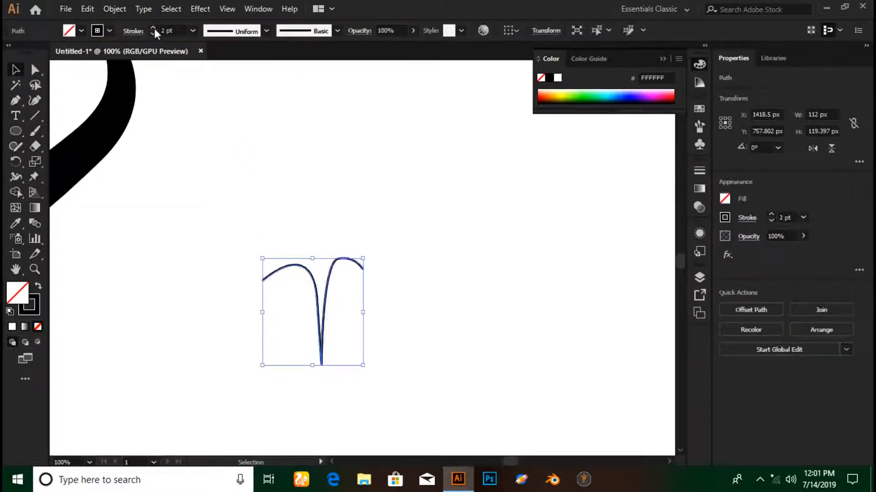
{"action": "left_click", "coordinate": [154, 29]}
{"action": "left_click", "coordinate": [154, 29]}
{"action": "left_click", "coordinate": [154, 28]}
{"action": "left_click", "coordinate": [154, 29]}
{"action": "left_click", "coordinate": [154, 29]}
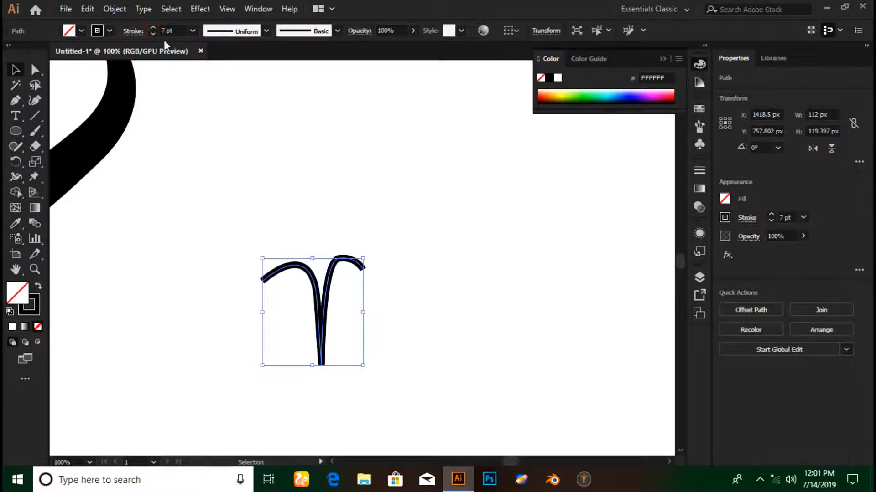
Step: Apply the lens-shaped width profile, tapered at both ends, to the Y-shaped path and deselect it
{"action": "left_click", "coordinate": [266, 30]}
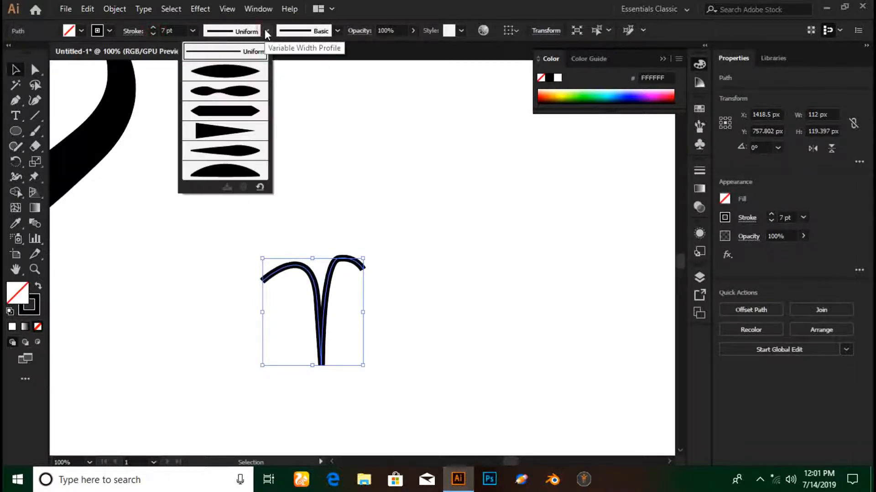
{"action": "left_click", "coordinate": [241, 71]}
{"action": "left_click", "coordinate": [536, 278]}
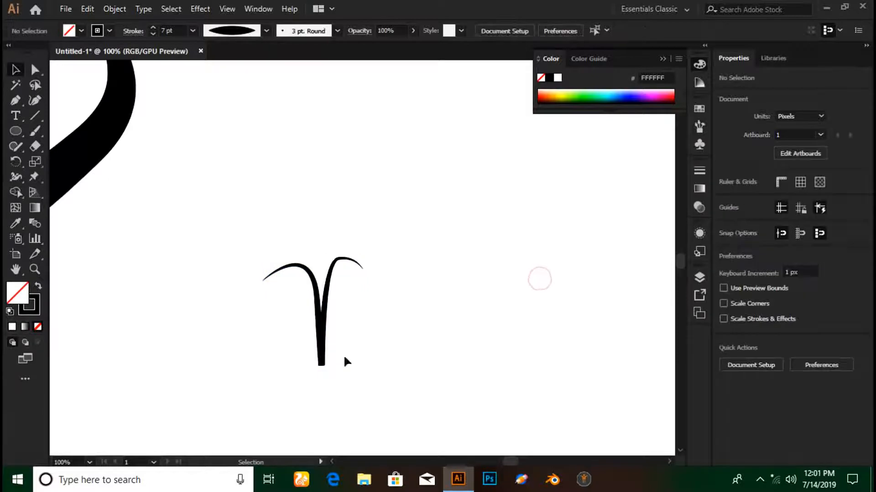
Step: Change the Y-shaped path's stroke color to dark green 338404 and deselect it
{"action": "left_click", "coordinate": [322, 319]}
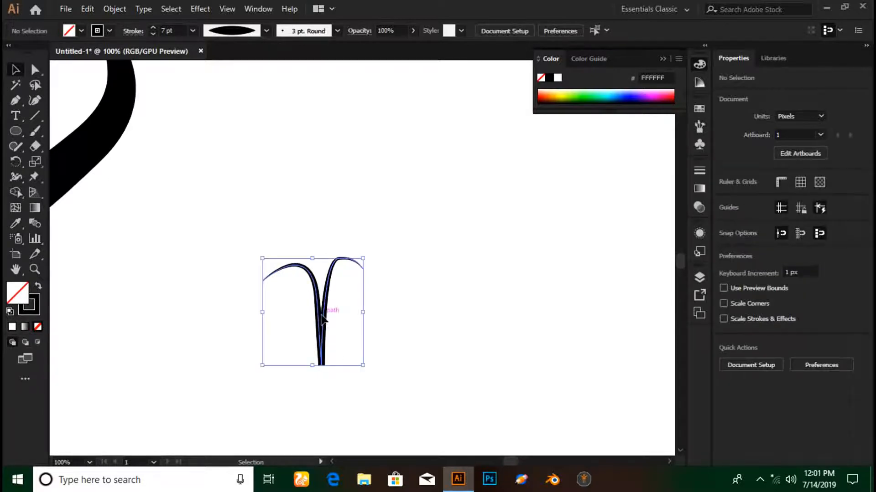
{"action": "double_click", "coordinate": [22, 314]}
{"action": "left_click", "coordinate": [448, 271]}
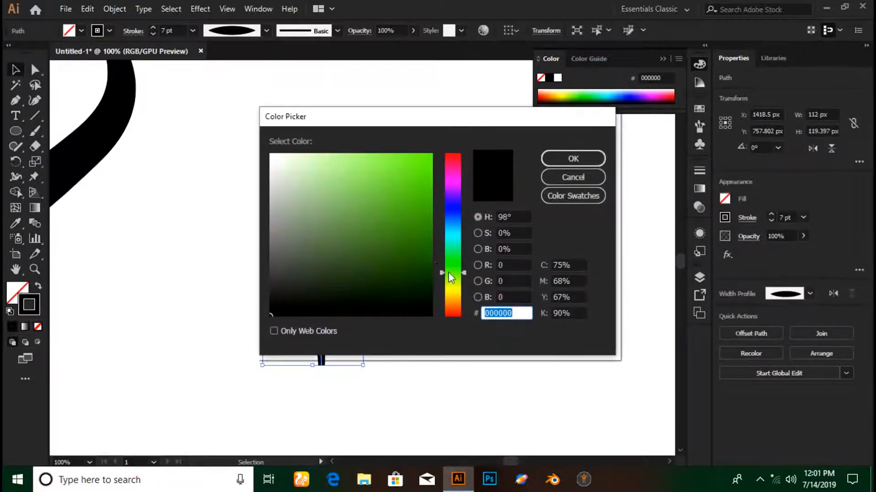
{"action": "left_click_drag", "start_coordinate": [431, 254], "coordinate": [428, 231]}
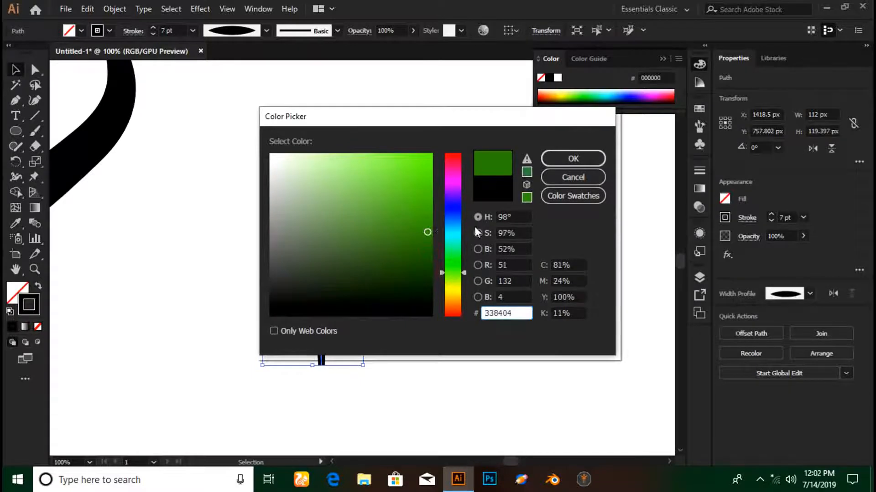
{"action": "left_click", "coordinate": [548, 158]}
{"action": "left_click", "coordinate": [494, 291]}
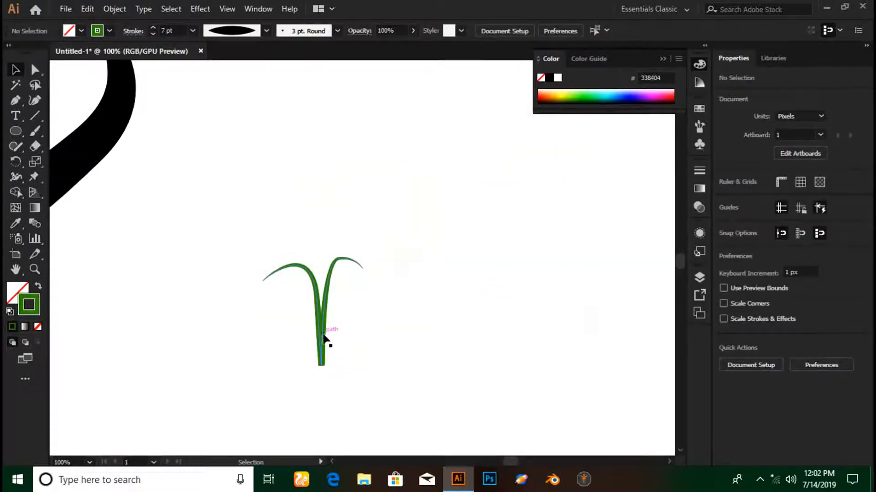
Step: Duplicate the green path straight above the original and scale the copy down to about 45 by 48 px
{"action": "left_click_drag", "start_coordinate": [323, 338], "coordinate": [325, 136]}
{"action": "left_click", "coordinate": [420, 216]}
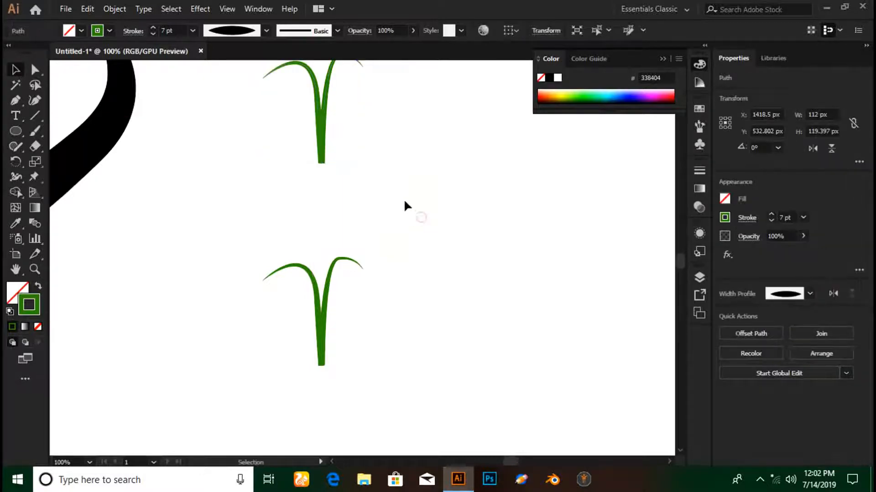
{"action": "left_click", "coordinate": [315, 146]}
{"action": "left_click_drag", "start_coordinate": [364, 162], "coordinate": [333, 136]}
{"action": "left_click", "coordinate": [393, 165]}
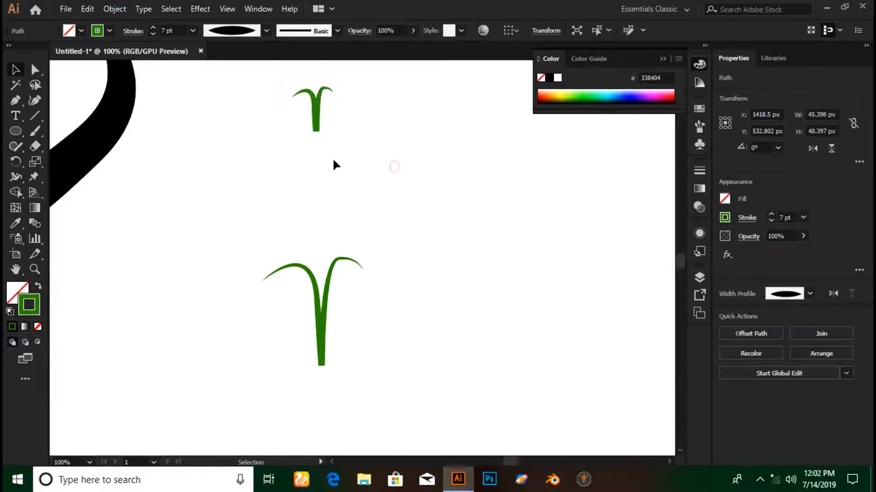
Step: Try bright green 6EF219 as the small copy's stroke color
{"action": "left_click", "coordinate": [316, 129]}
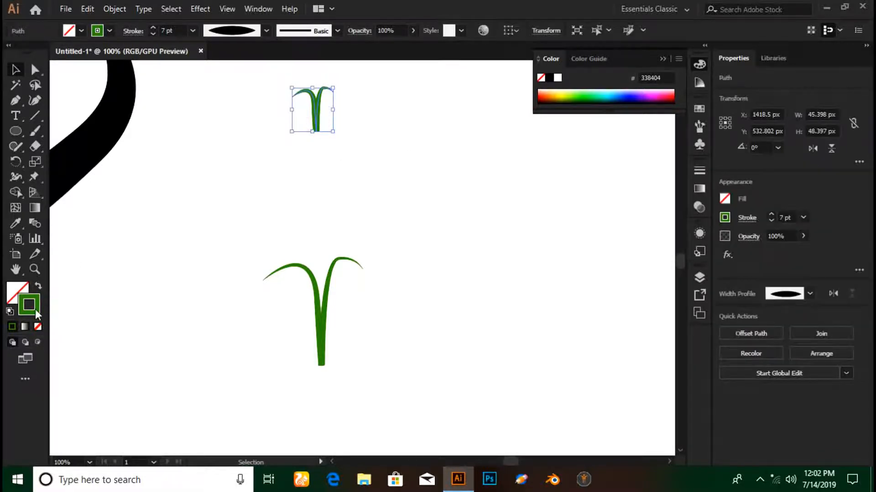
{"action": "double_click", "coordinate": [30, 305]}
{"action": "left_click", "coordinate": [381, 176]}
{"action": "mouse_move", "coordinate": [382, 176]}
{"action": "left_mouse_down"}
{"action": "mouse_move", "coordinate": [412, 170]}
{"action": "mouse_move", "coordinate": [416, 160]}
{"action": "left_mouse_up"}
{"action": "left_click", "coordinate": [565, 164]}
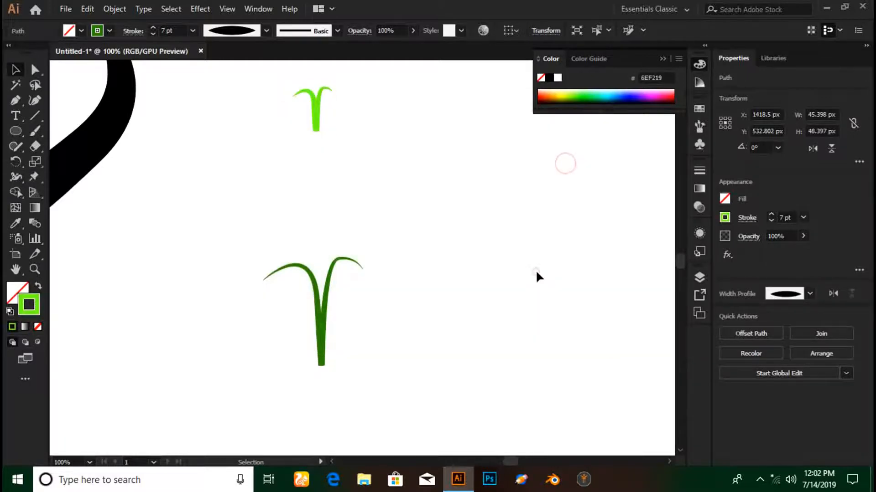
{"action": "left_click", "coordinate": [535, 270]}
Step: Set the small copy's stroke color to medium green 56BA15 and deselect it
{"action": "left_click", "coordinate": [320, 118]}
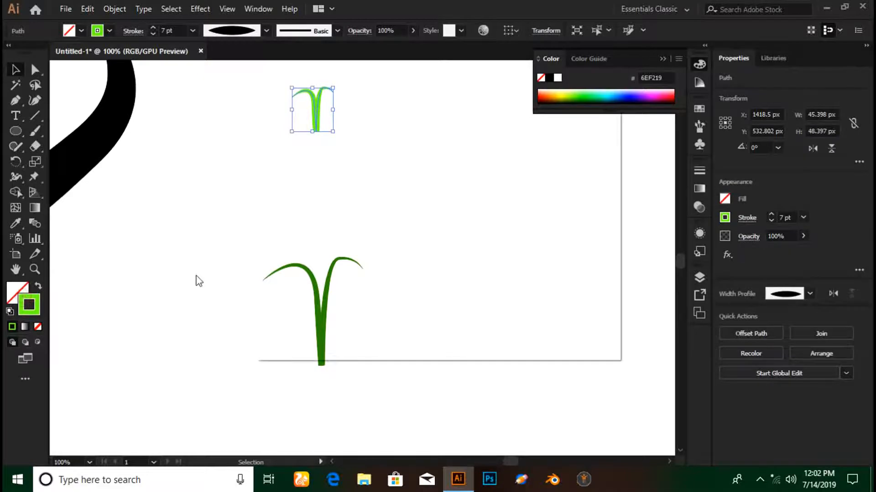
{"action": "double_click", "coordinate": [29, 305]}
{"action": "type", "text": "5bba15"}
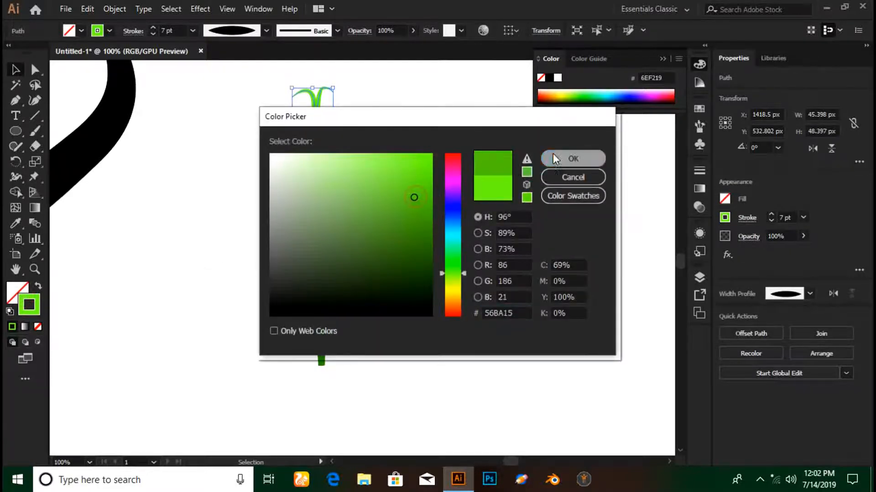
{"action": "left_click", "coordinate": [570, 157]}
{"action": "left_click", "coordinate": [399, 206]}
Step: Select both green paths and make a blend between them
{"action": "left_click_drag", "start_coordinate": [260, 86], "coordinate": [419, 396]}
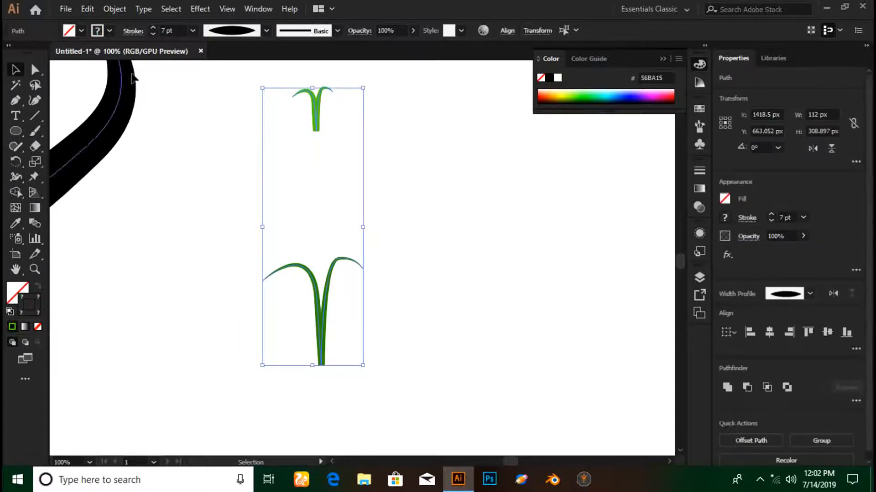
{"action": "left_click", "coordinate": [114, 9]}
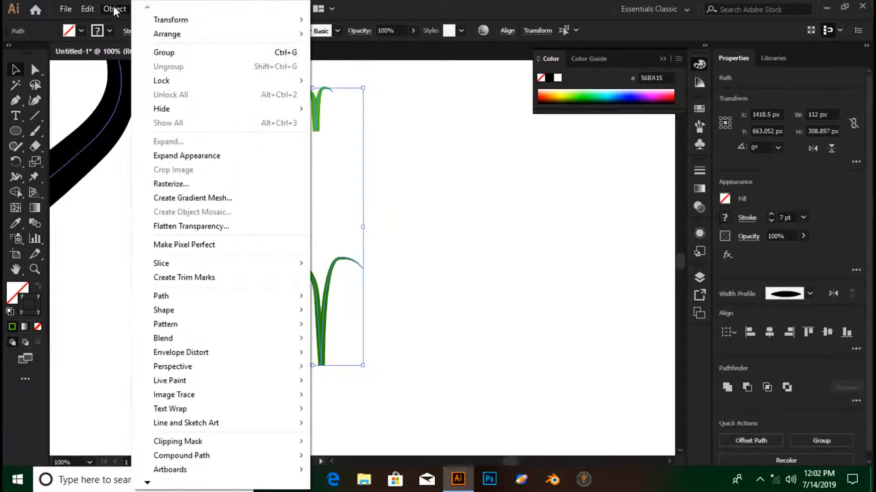
{"action": "mouse_move", "coordinate": [147, 339]}
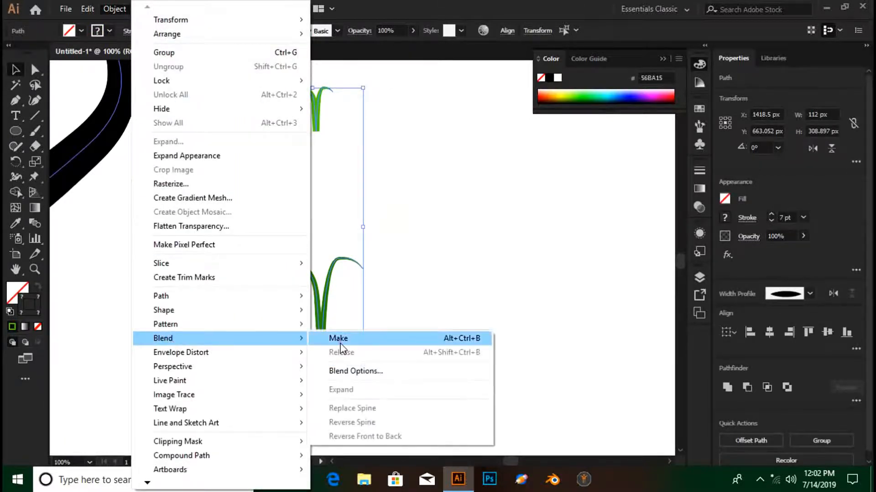
{"action": "left_click", "coordinate": [339, 340]}
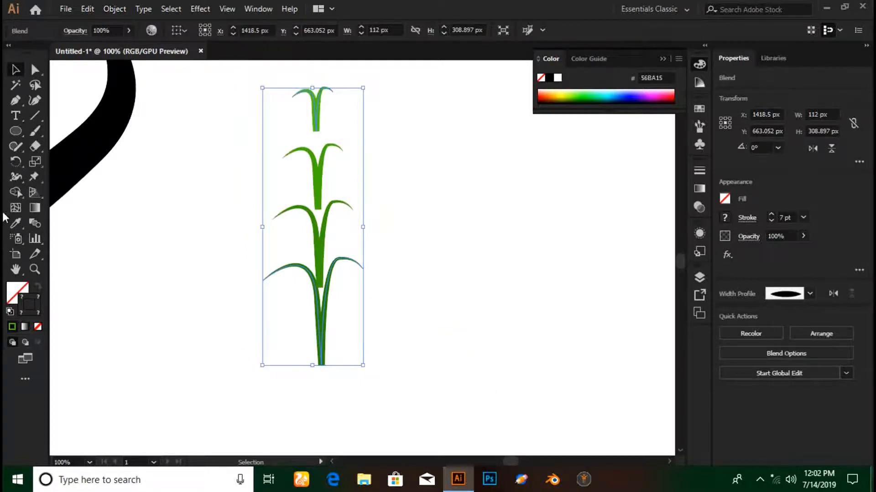
Step: Turn on the preview in the blend options and set the spacing to Specified Steps with 10 steps
{"action": "double_click", "coordinate": [35, 223]}
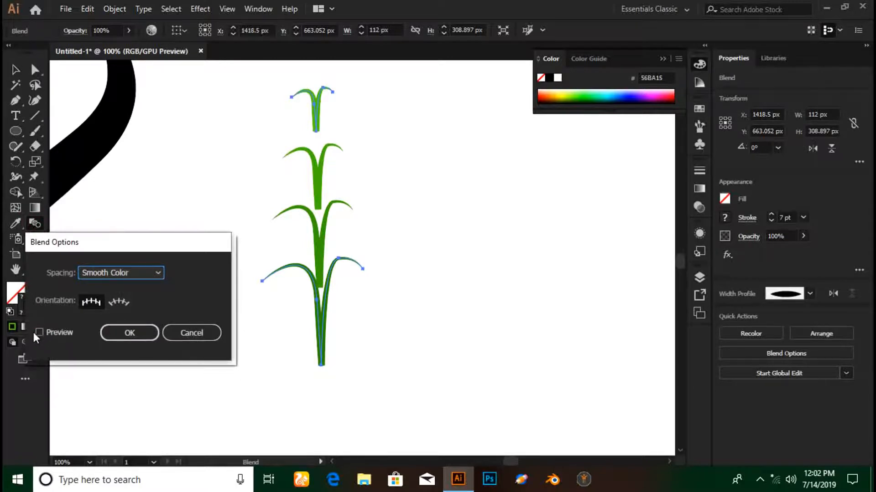
{"action": "left_click", "coordinate": [37, 331]}
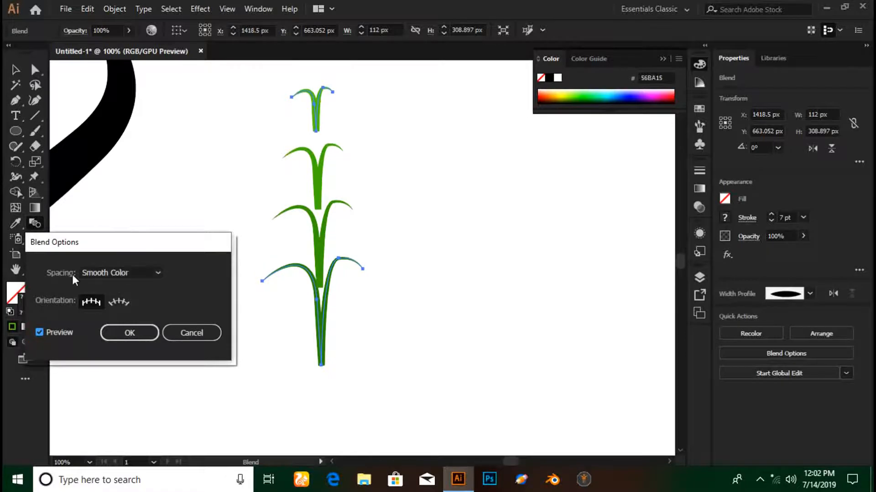
{"action": "left_click", "coordinate": [98, 276]}
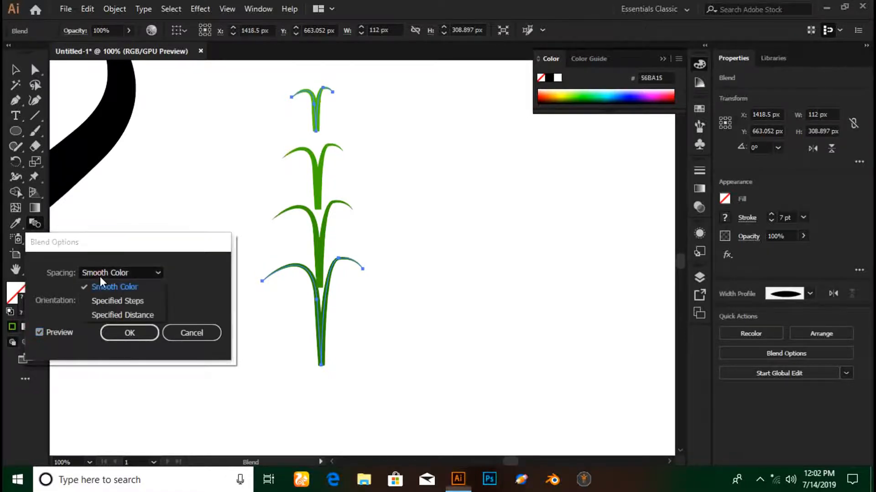
{"action": "left_click", "coordinate": [126, 302]}
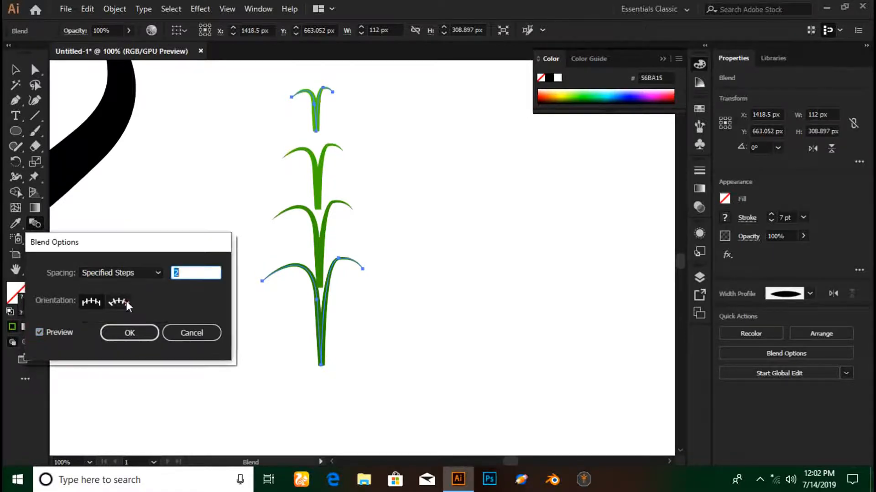
{"action": "type", "text": "9"}
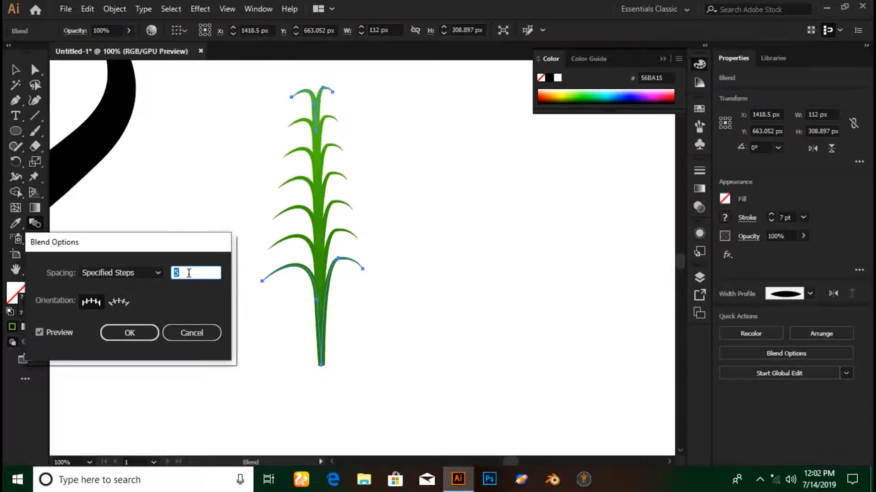
{"action": "key", "text": "Up"}
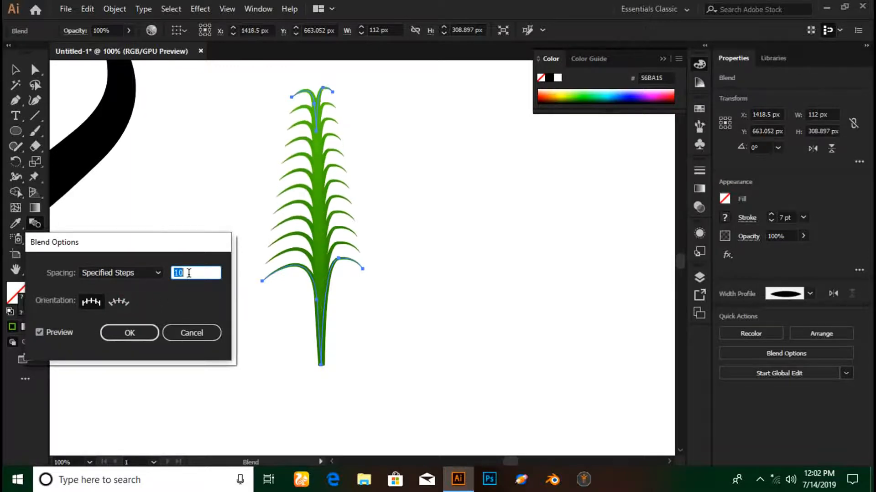
Step: Reduce the blend to 6 specified steps and accept the blend options
{"action": "key", "text": "Down"}
{"action": "key", "text": "Down"}
{"action": "key", "text": "Down"}
{"action": "key", "text": "Down"}
{"action": "key", "text": "Down"}
{"action": "key", "text": "Down"}
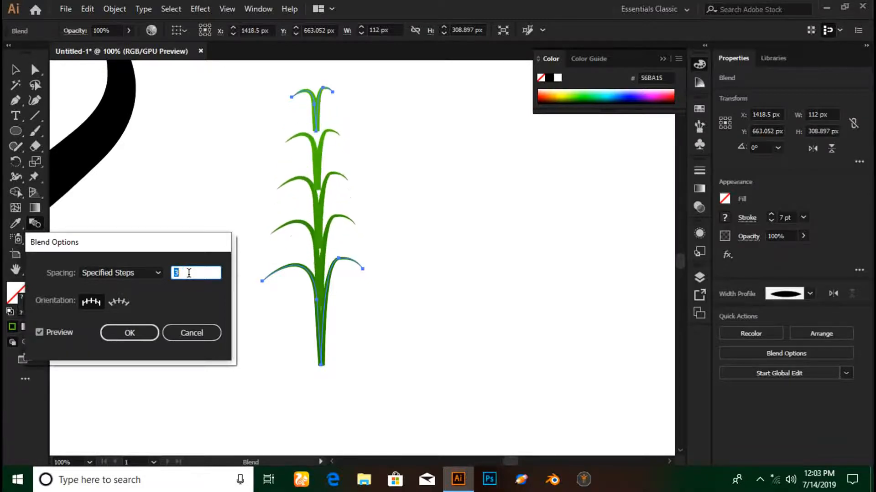
{"action": "key", "text": "Up"}
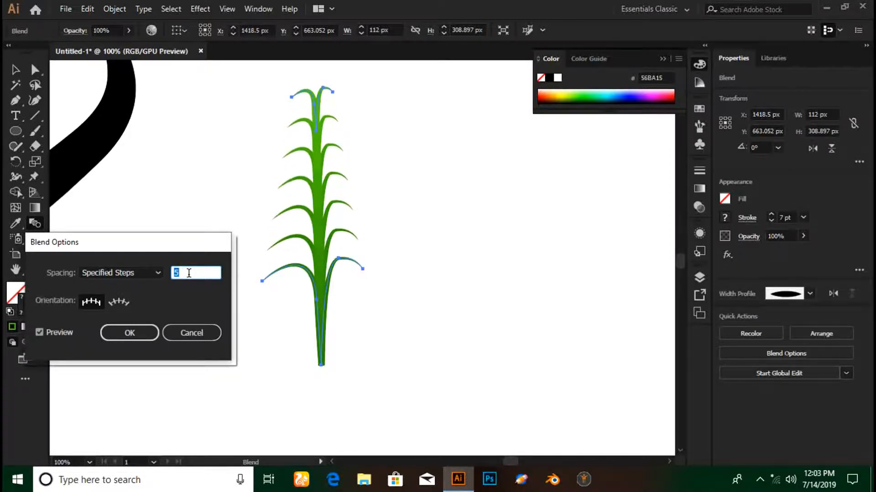
{"action": "key", "text": "Up"}
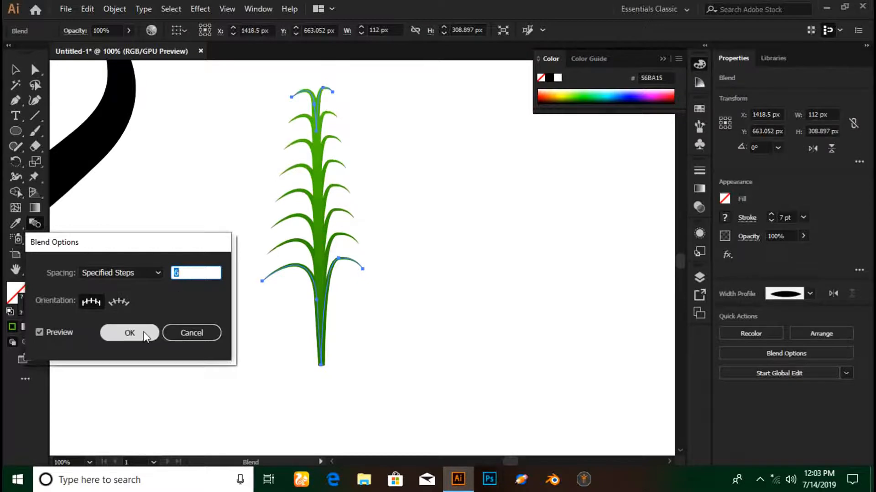
{"action": "left_click", "coordinate": [130, 333]}
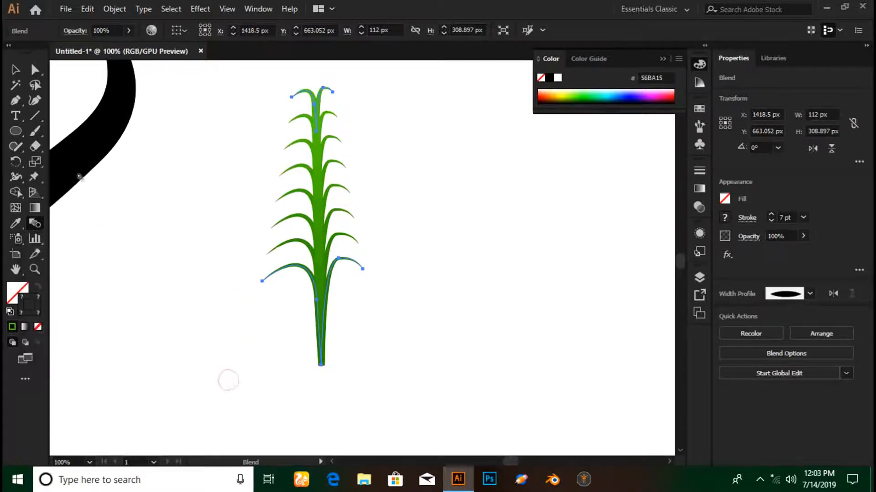
Step: Select the whole blended plant stem and expand its appearance
{"action": "left_click", "coordinate": [16, 70]}
{"action": "left_click", "coordinate": [130, 132]}
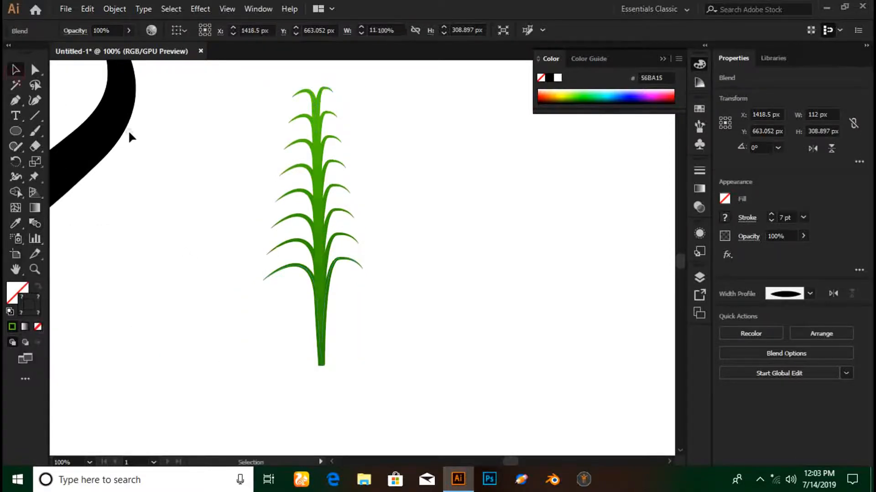
{"action": "left_click", "coordinate": [306, 181]}
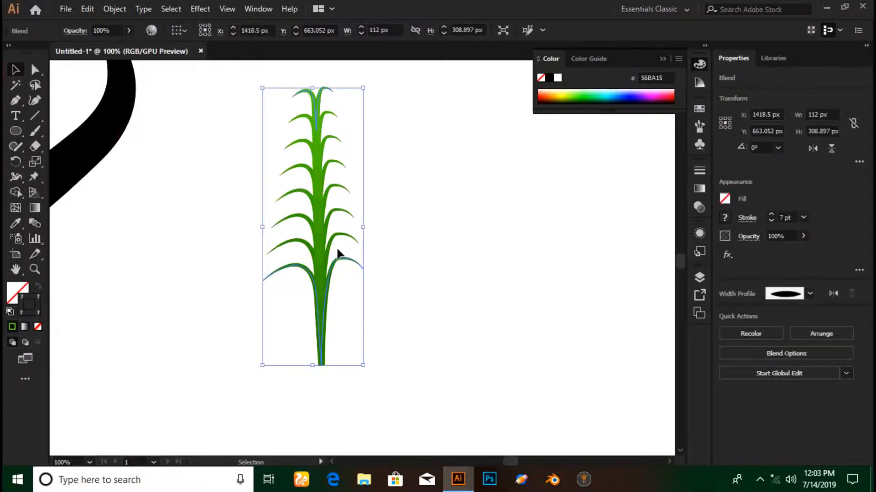
{"action": "left_click", "coordinate": [114, 8]}
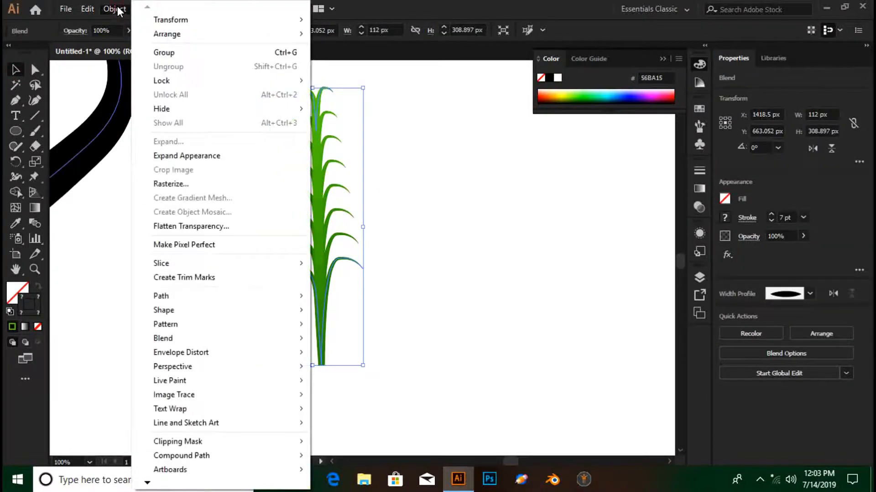
{"action": "left_click", "coordinate": [209, 160]}
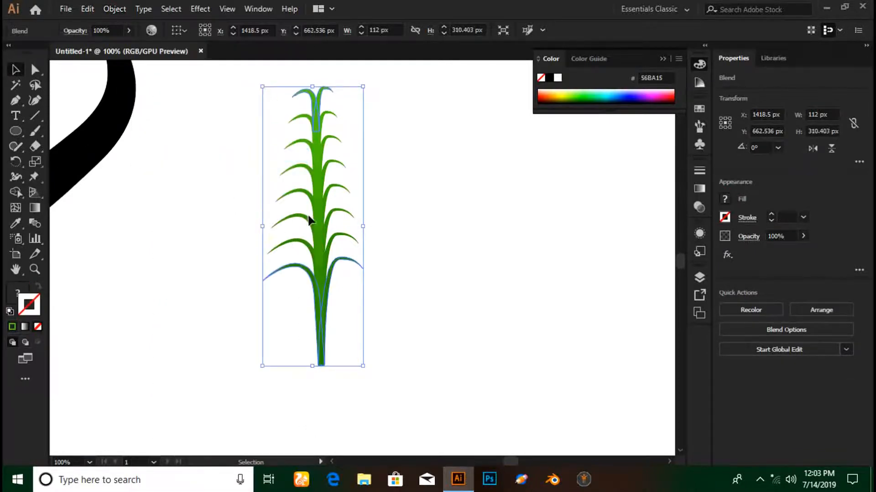
Step: Deselect the plant stem and bring up the document's brushes
{"action": "left_click", "coordinate": [446, 192]}
{"action": "left_click", "coordinate": [323, 189]}
{"action": "left_click", "coordinate": [260, 7]}
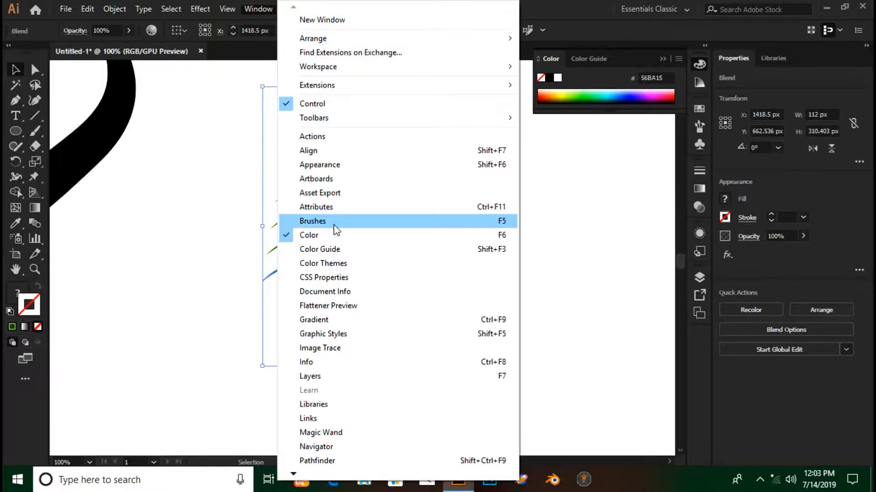
{"action": "left_click", "coordinate": [561, 223]}
{"action": "left_click", "coordinate": [560, 223]}
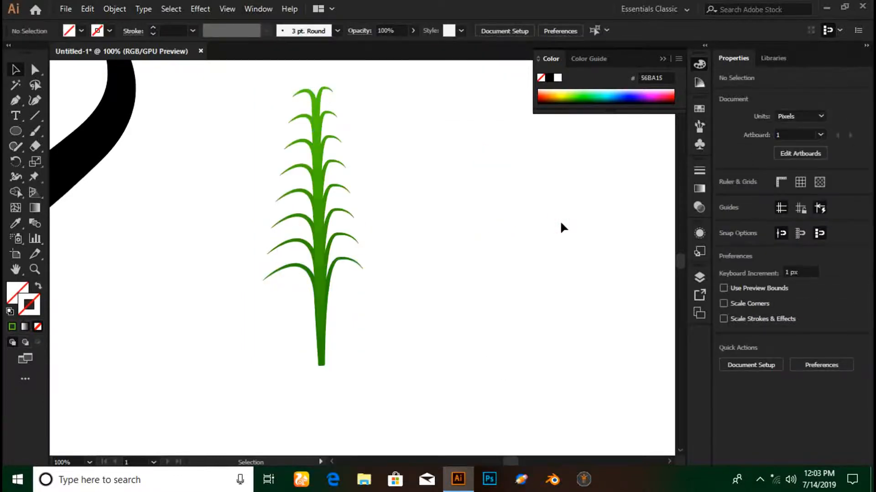
{"action": "key", "text": "F5"}
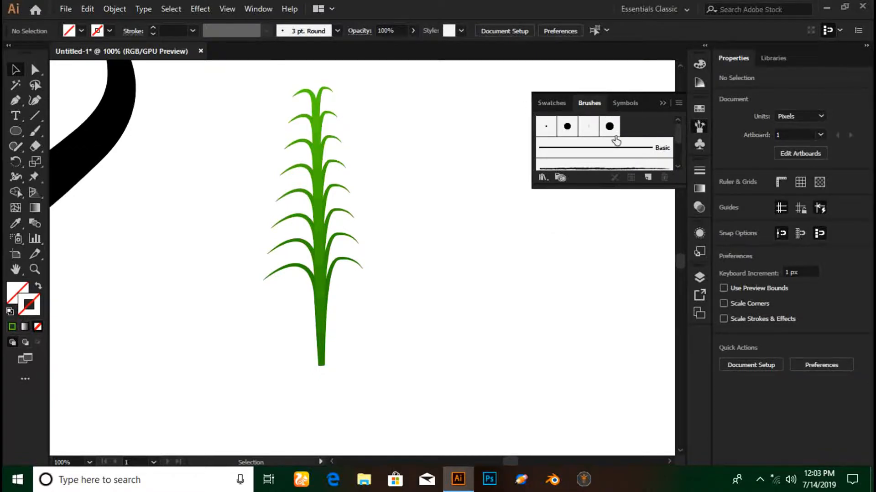
{"action": "left_click", "coordinate": [678, 102]}
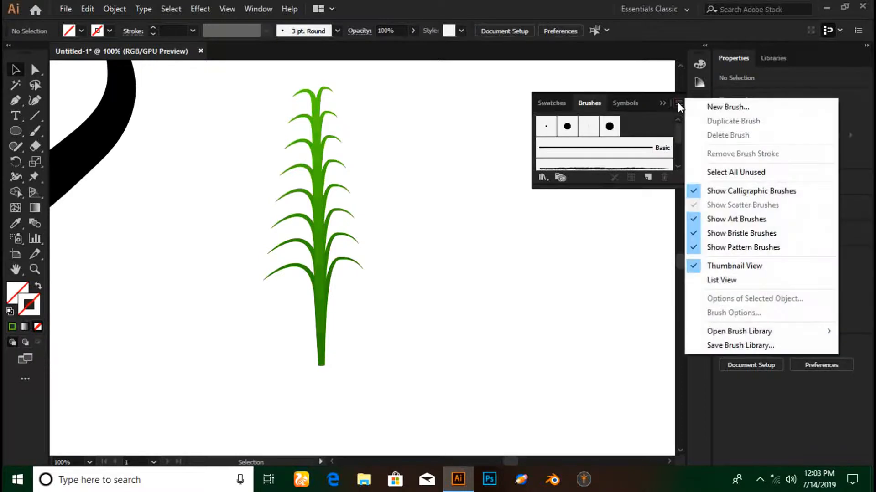
{"action": "left_click", "coordinate": [725, 109]}
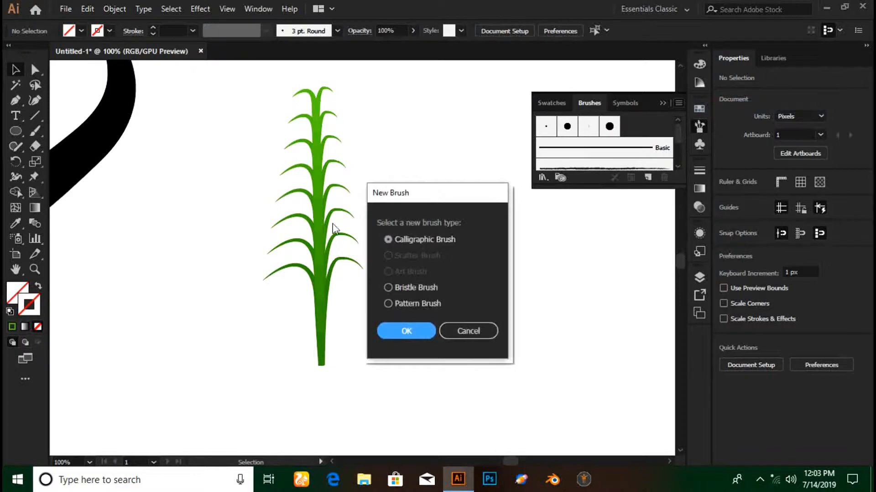
{"action": "left_click", "coordinate": [311, 205]}
{"action": "left_click", "coordinate": [480, 335]}
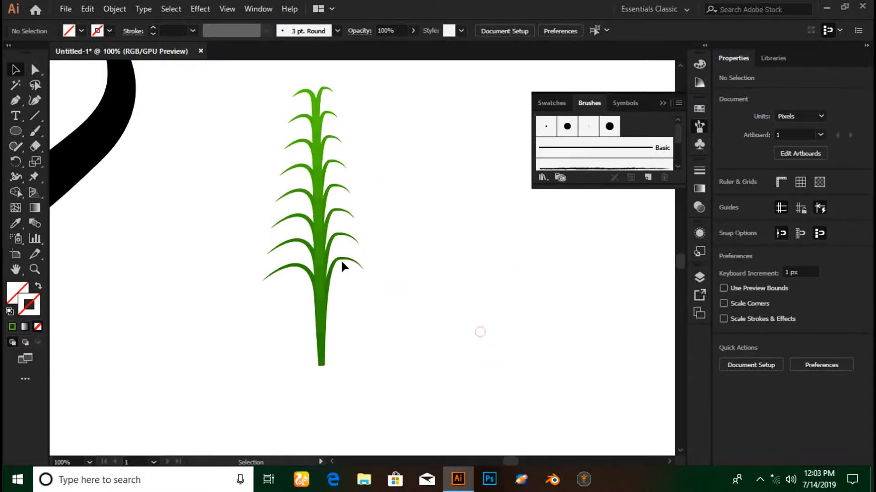
Step: Create a new Art Brush from the plant stem, keeping the name Art Brush 1 and the default options
{"action": "left_click", "coordinate": [340, 259]}
{"action": "left_click", "coordinate": [678, 102]}
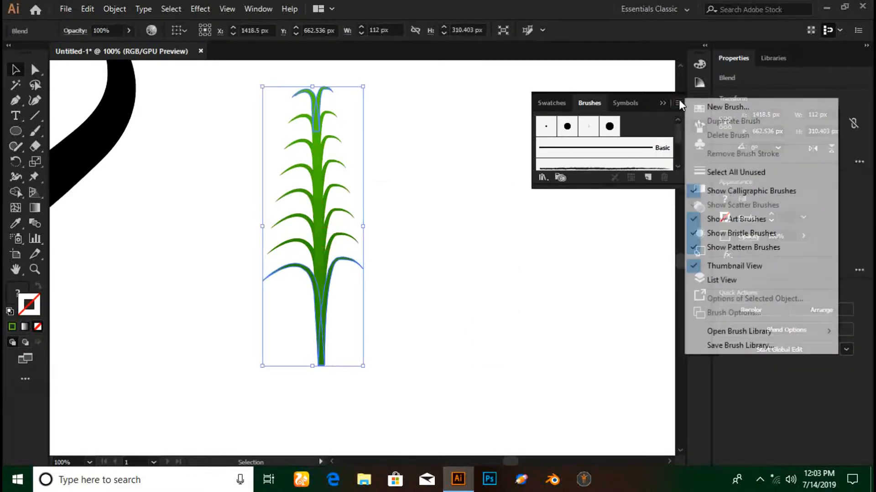
{"action": "left_click", "coordinate": [709, 107]}
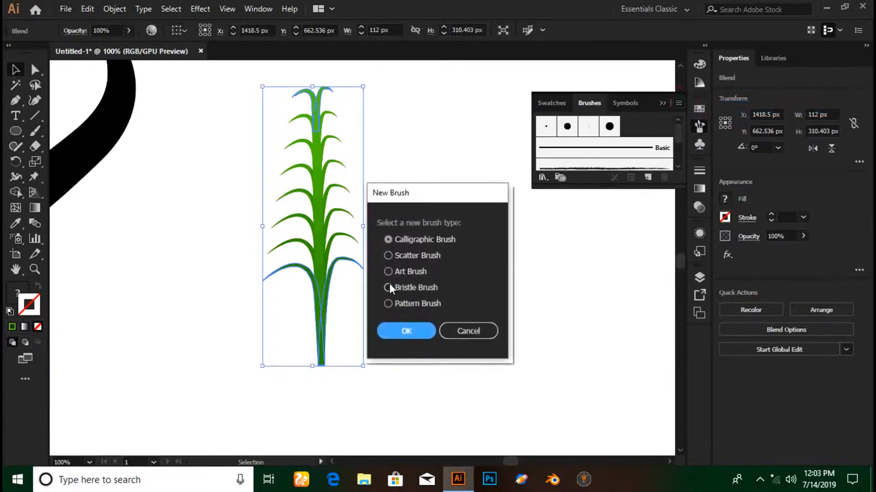
{"action": "left_click", "coordinate": [389, 271]}
{"action": "left_click", "coordinate": [397, 330]}
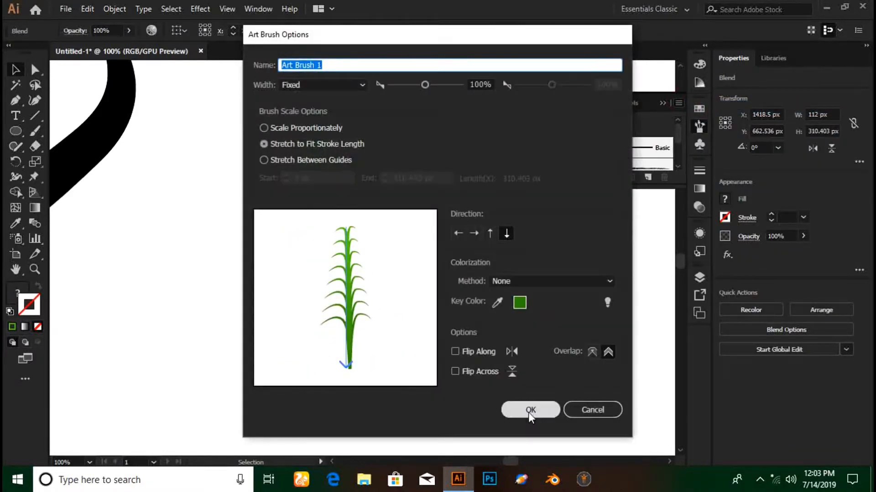
{"action": "left_click", "coordinate": [529, 410]}
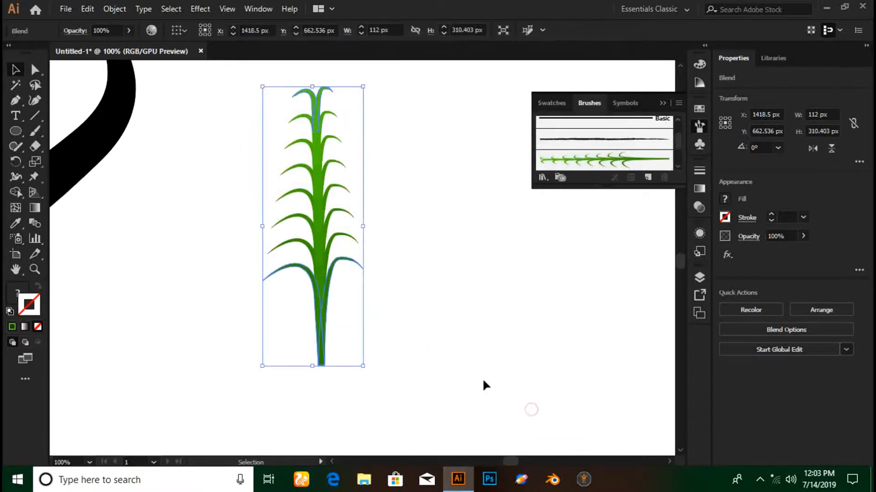
Step: Apply the new leafy plant art brush to the large black circle
{"action": "scroll", "coordinate": [369, 321], "scroll_direction": "down", "scroll_amount": 3}
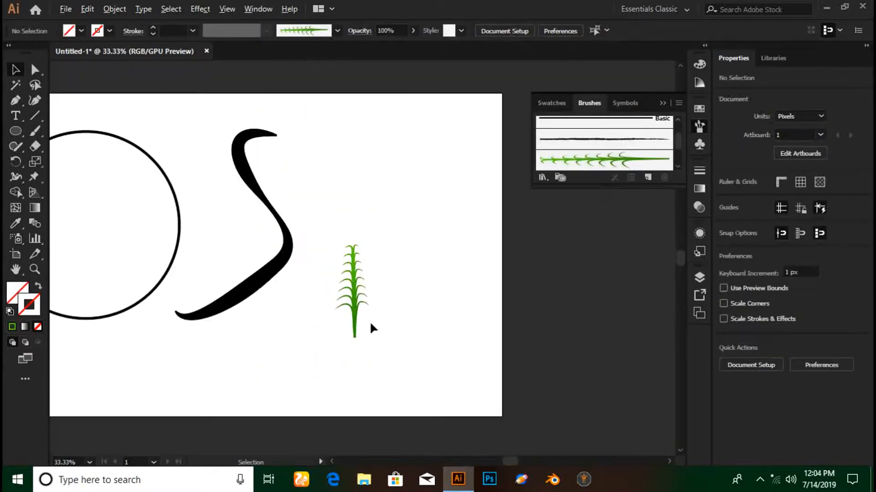
{"action": "left_click", "coordinate": [177, 196]}
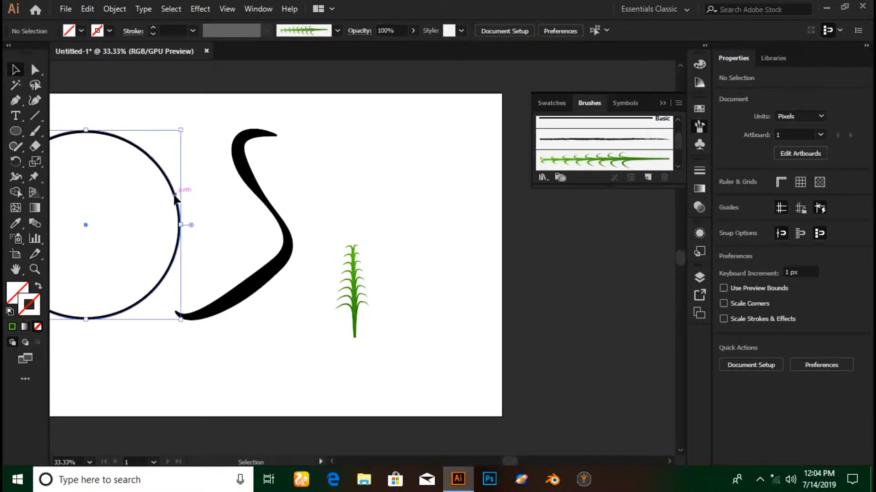
{"action": "left_click", "coordinate": [338, 31]}
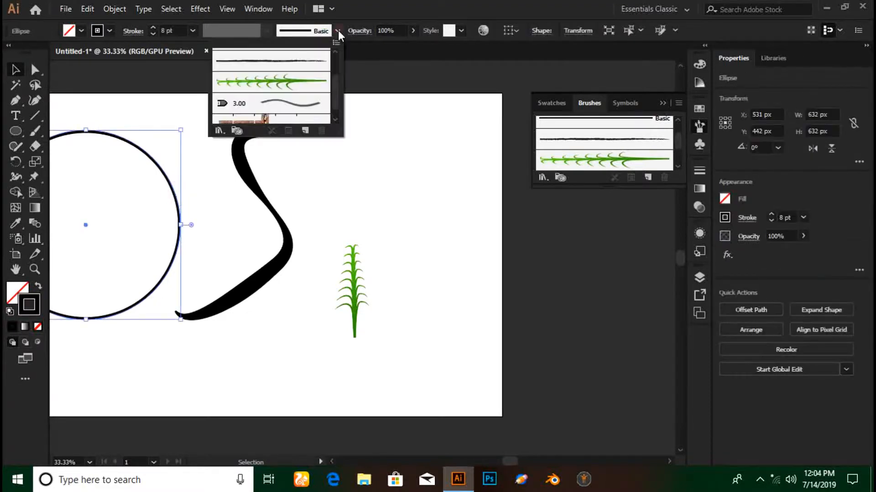
{"action": "left_click", "coordinate": [297, 82]}
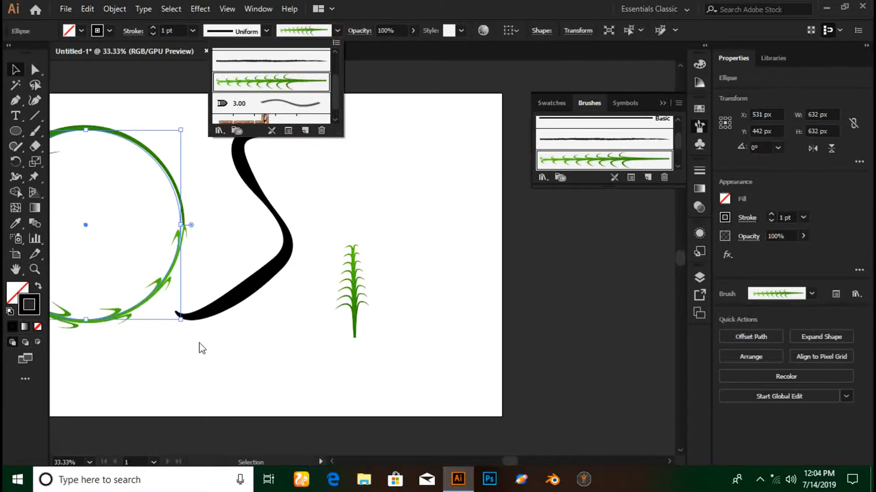
Step: Raise the brushed circle's stroke weight to 4 pt
{"action": "left_click", "coordinate": [509, 461]}
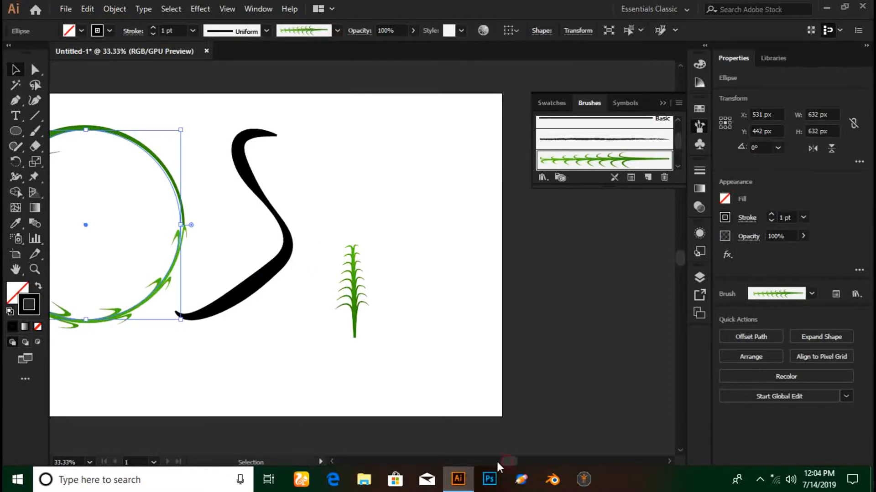
{"action": "left_click_drag", "start_coordinate": [509, 462], "coordinate": [488, 456]}
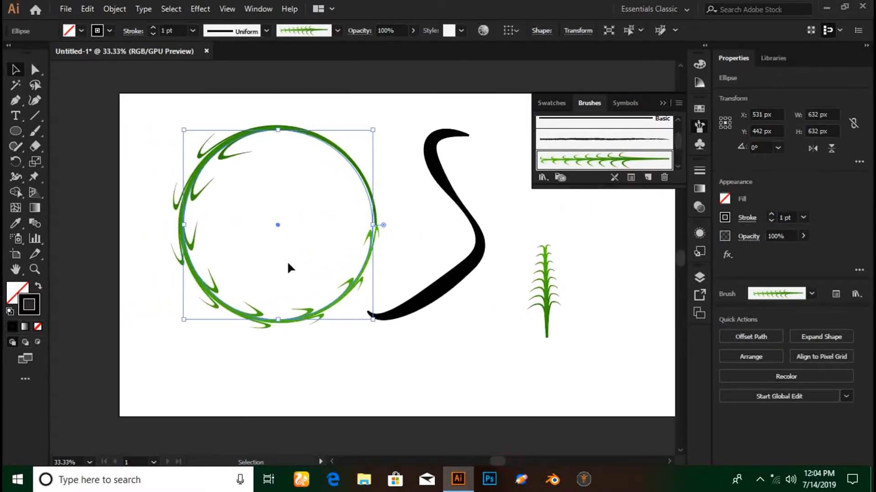
{"action": "left_click", "coordinate": [152, 28]}
{"action": "left_click", "coordinate": [153, 28]}
{"action": "left_click", "coordinate": [153, 28]}
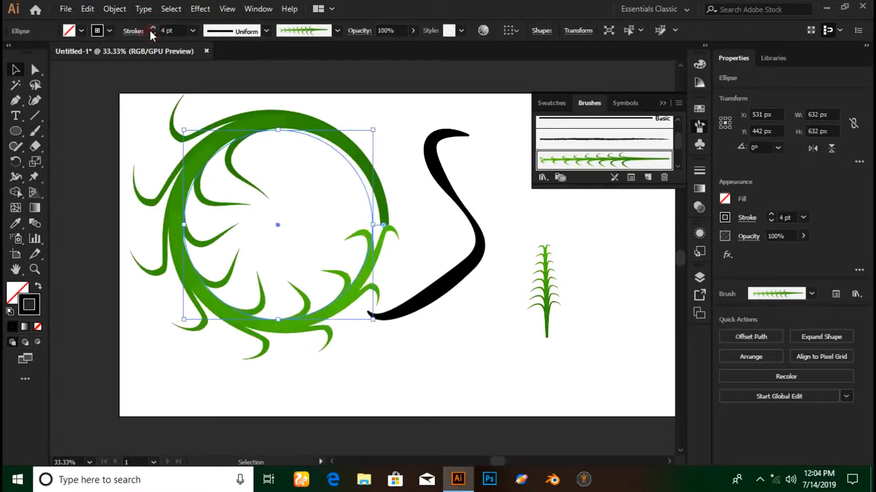
Step: Try Width Profile 1, the flat-bottomed dome and the elongated hexagon profiles on the circle, then return to Width Profile 1
{"action": "left_click", "coordinate": [266, 31]}
{"action": "left_click", "coordinate": [233, 73]}
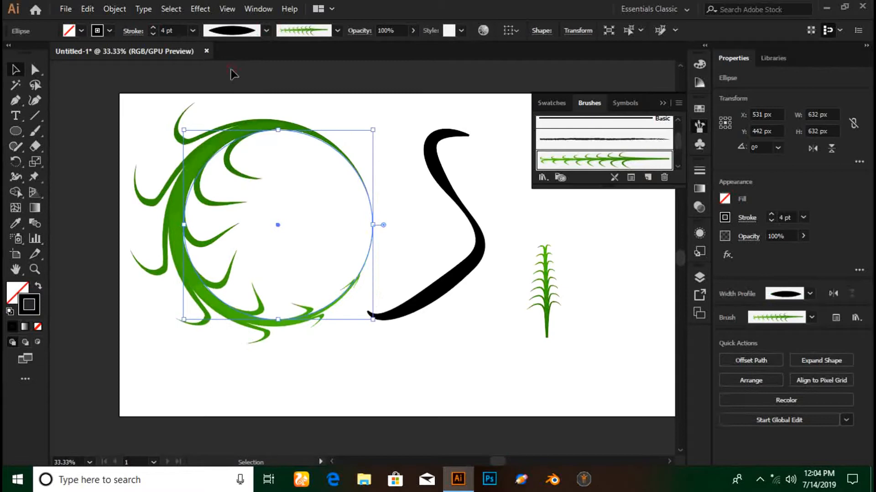
{"action": "left_click", "coordinate": [266, 31]}
{"action": "left_click", "coordinate": [231, 176]}
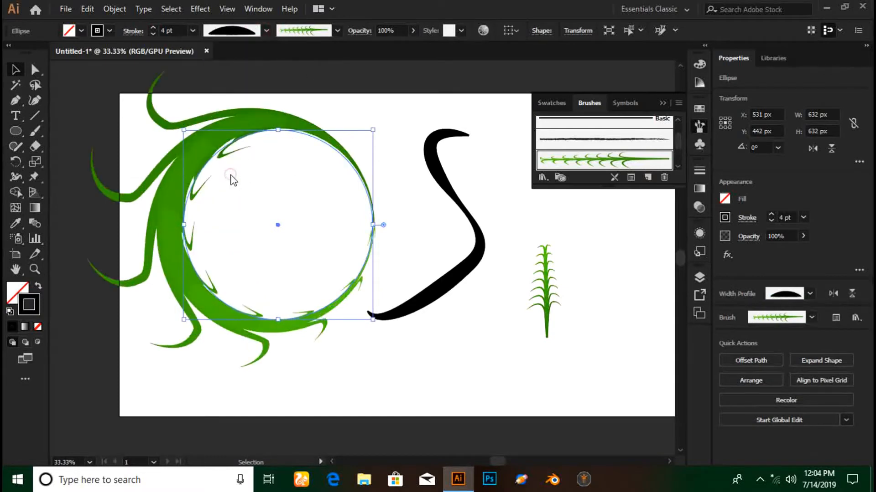
{"action": "left_click", "coordinate": [266, 30]}
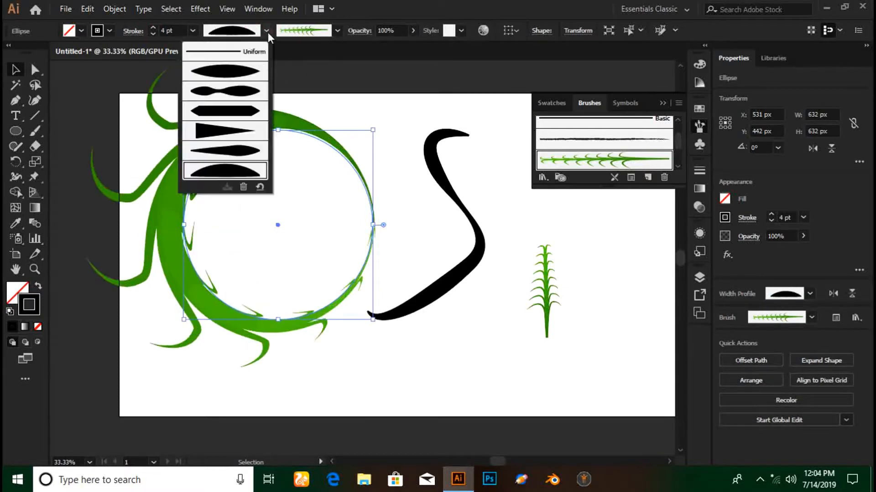
{"action": "left_click", "coordinate": [231, 111]}
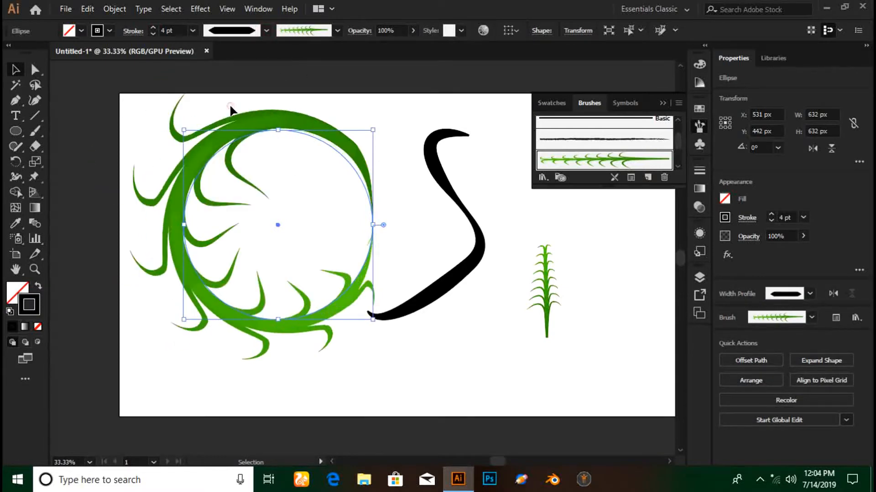
{"action": "left_click", "coordinate": [267, 32]}
{"action": "left_click", "coordinate": [245, 70]}
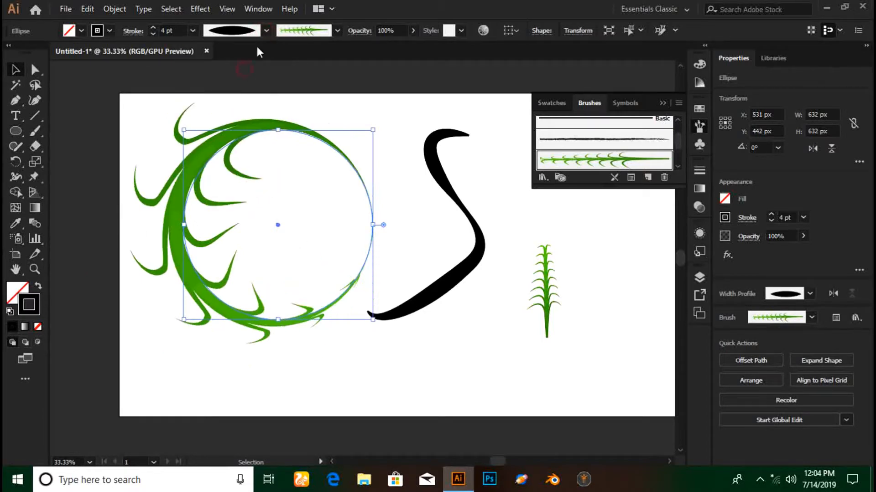
Step: Reapply the leafy plant brush to the circle and try the flat-bottomed dome width profile
{"action": "left_click", "coordinate": [337, 30]}
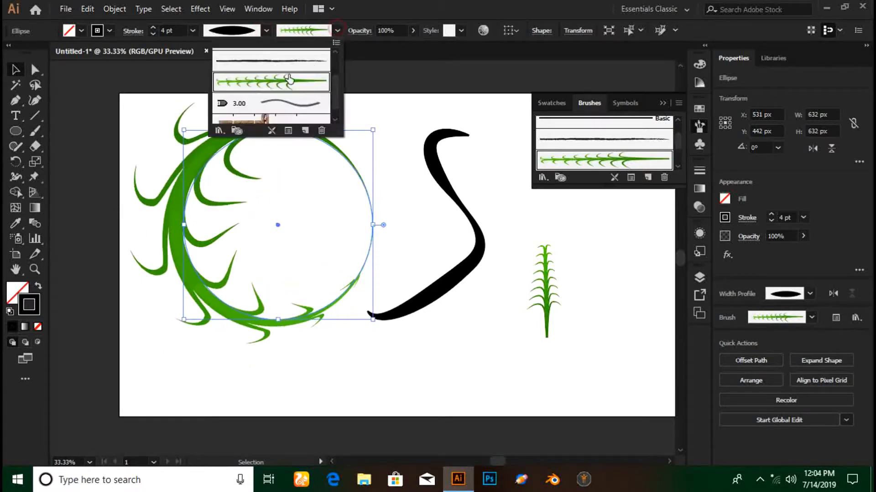
{"action": "left_click", "coordinate": [277, 84]}
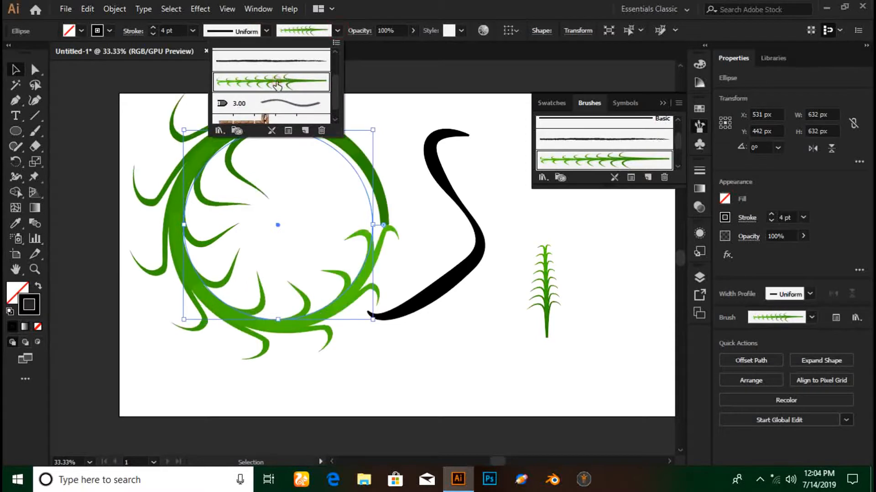
{"action": "left_click", "coordinate": [268, 31]}
{"action": "left_click", "coordinate": [257, 30]}
{"action": "left_click", "coordinate": [232, 169]}
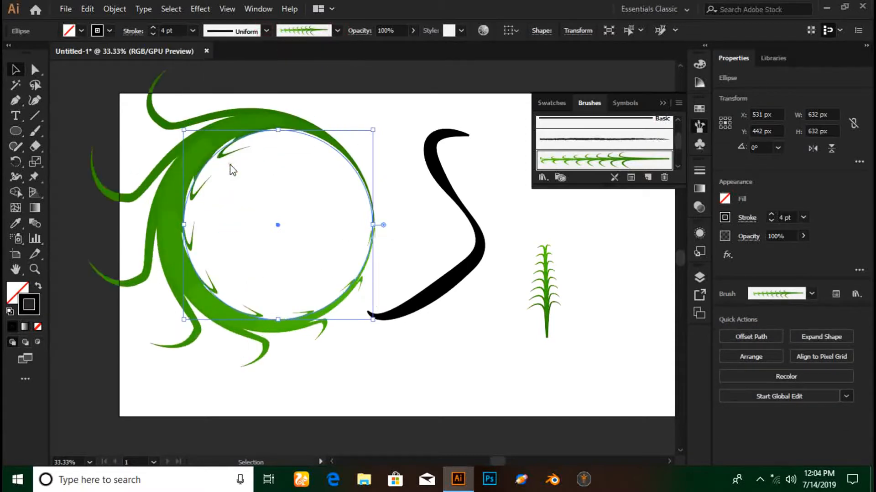
Step: Give the brushed circle Width Profile 1 and deselect it
{"action": "left_click", "coordinate": [266, 31]}
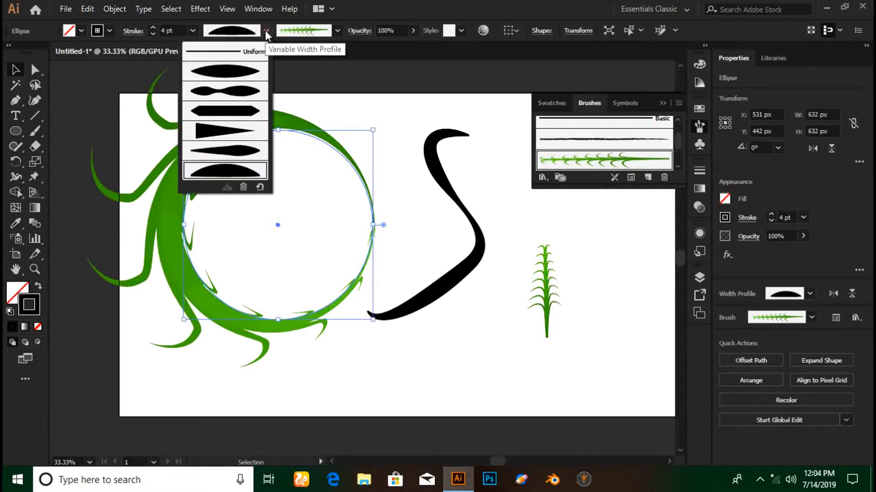
{"action": "left_click", "coordinate": [226, 71]}
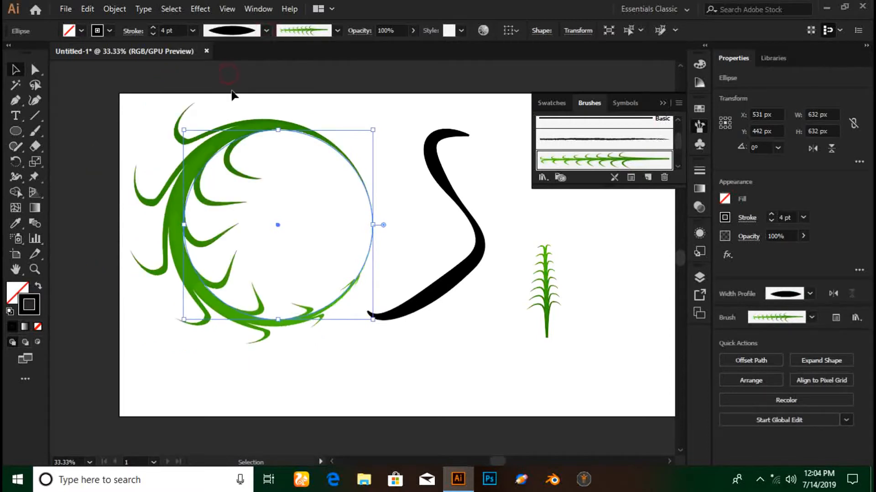
{"action": "left_click", "coordinate": [304, 107]}
{"action": "left_click", "coordinate": [279, 130]}
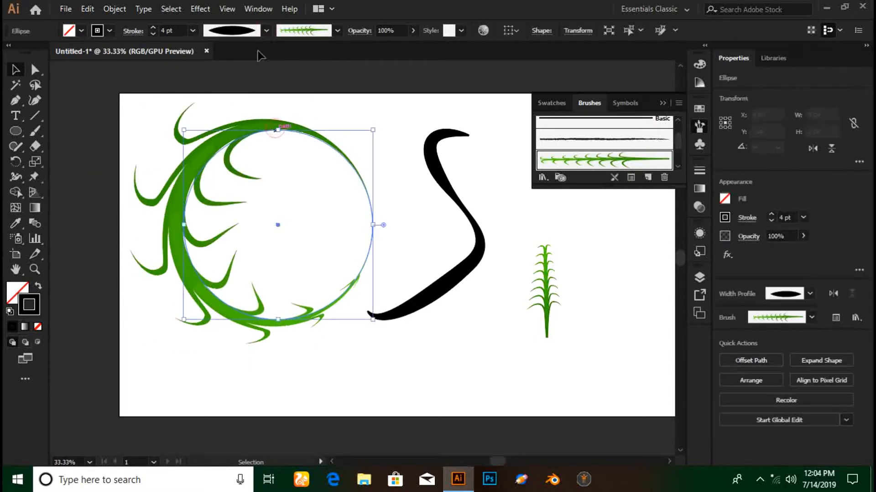
{"action": "left_click", "coordinate": [266, 30]}
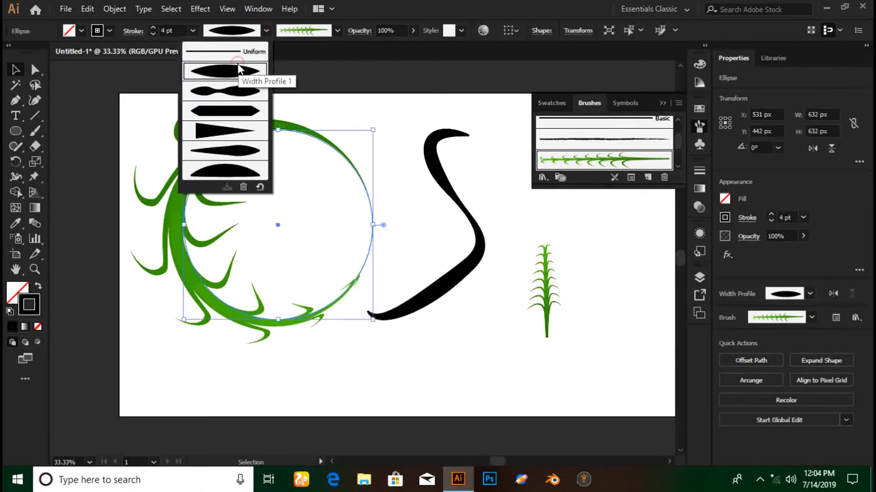
{"action": "left_click", "coordinate": [360, 106]}
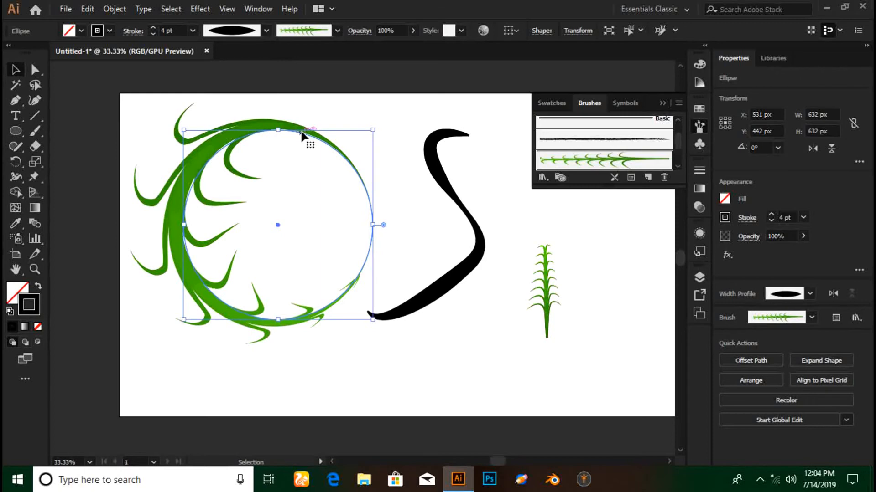
{"action": "left_click", "coordinate": [243, 364]}
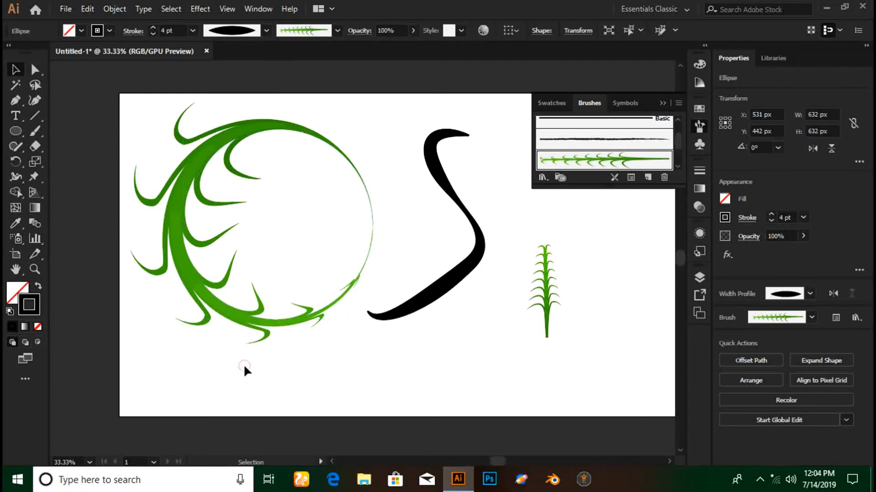
{"action": "key", "text": "a"}
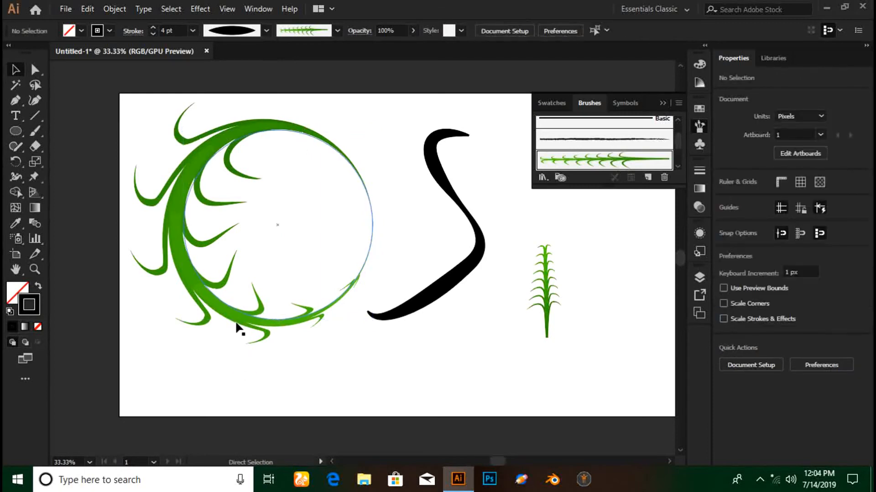